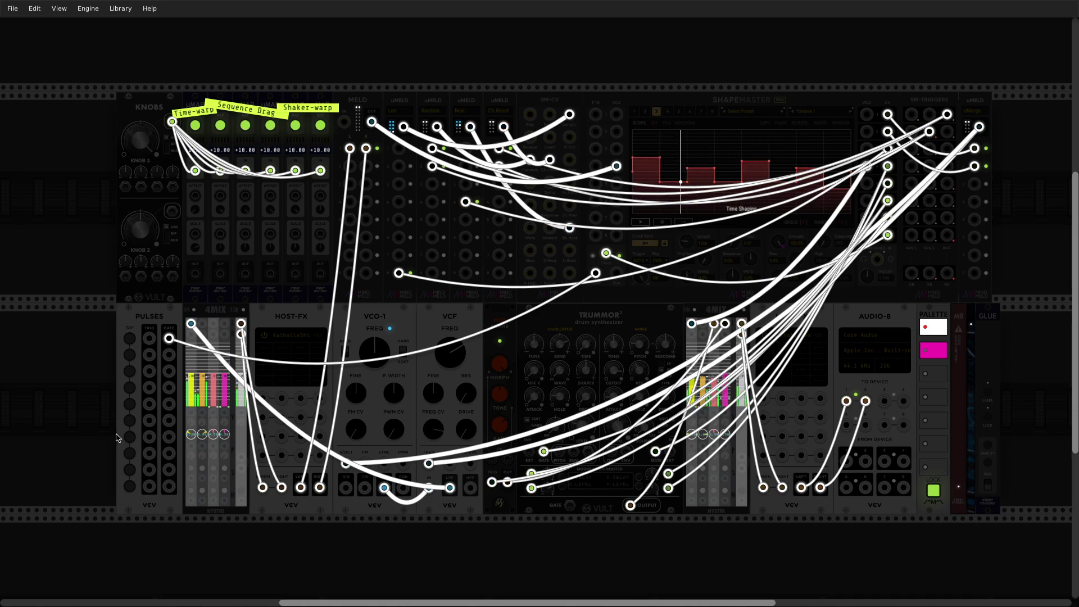
Hide all patch cables by setting the cable opacity to 0%.
scroll(117, 438, down, 1)
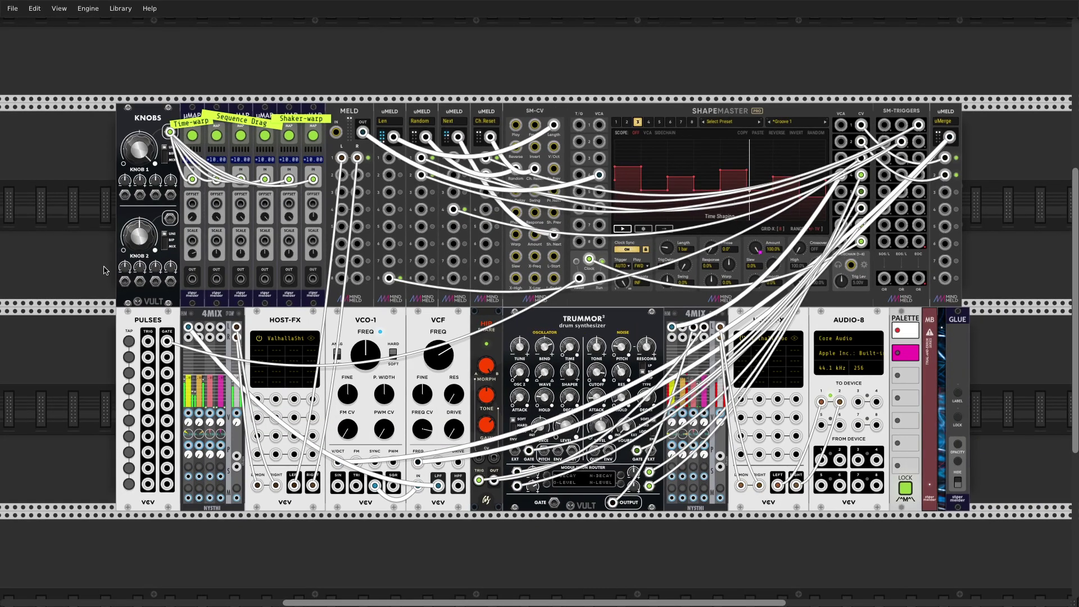
click(59, 8)
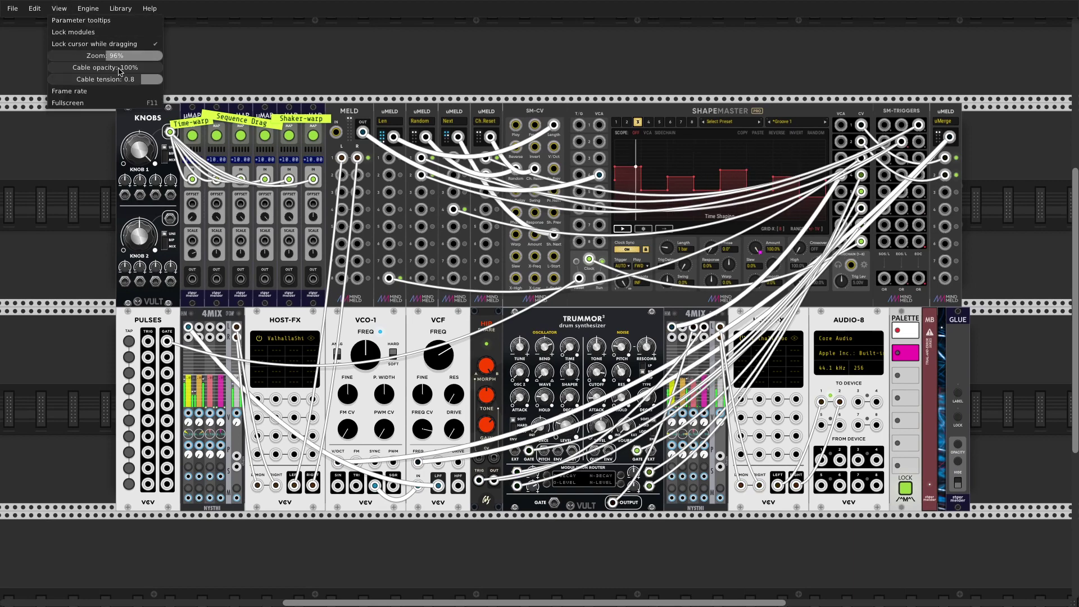
drag(120, 71, 50, 70)
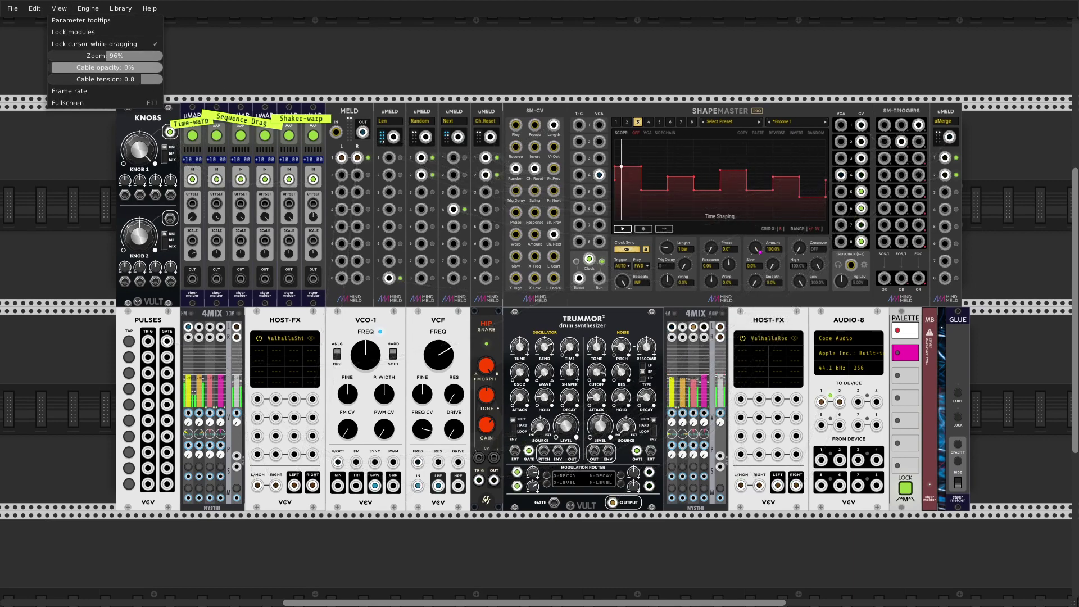
click(330, 44)
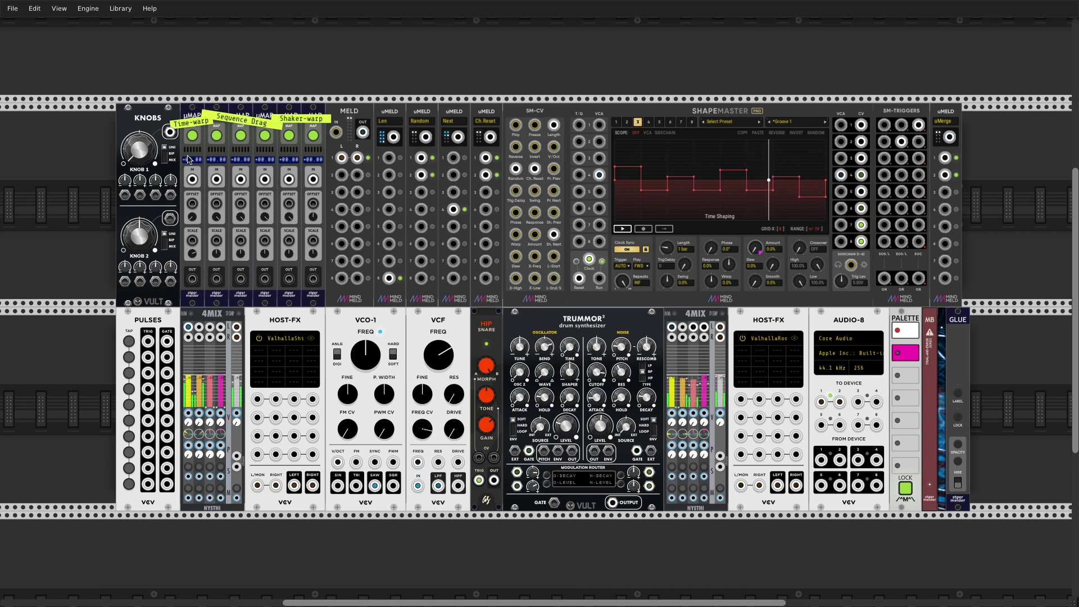
Unplug the cables running from Knob 1's output to the six uMAP inputs.
drag(170, 131, 241, 179)
drag(170, 132, 192, 180)
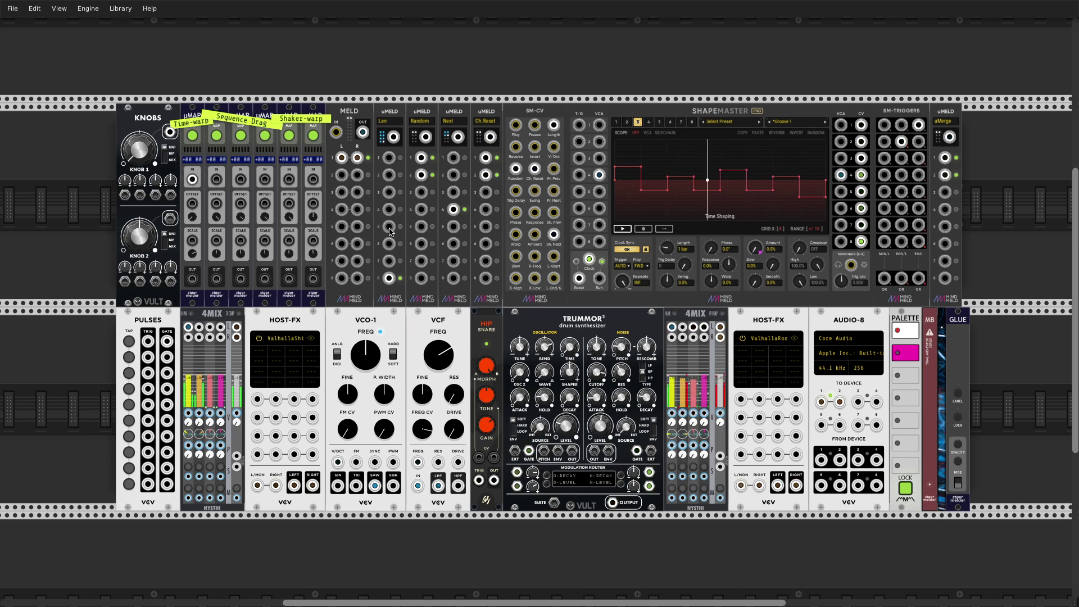
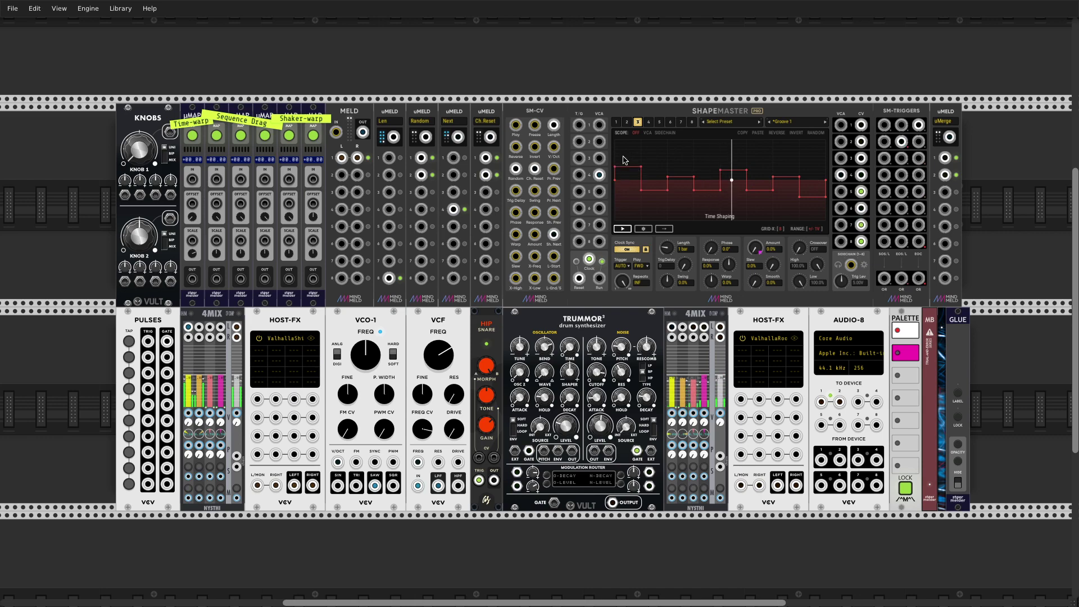
Examine ShapeMaster's channel 8 Clock shape and its CV output's cable to the Clock input, and redisplay channel 3.
click(692, 122)
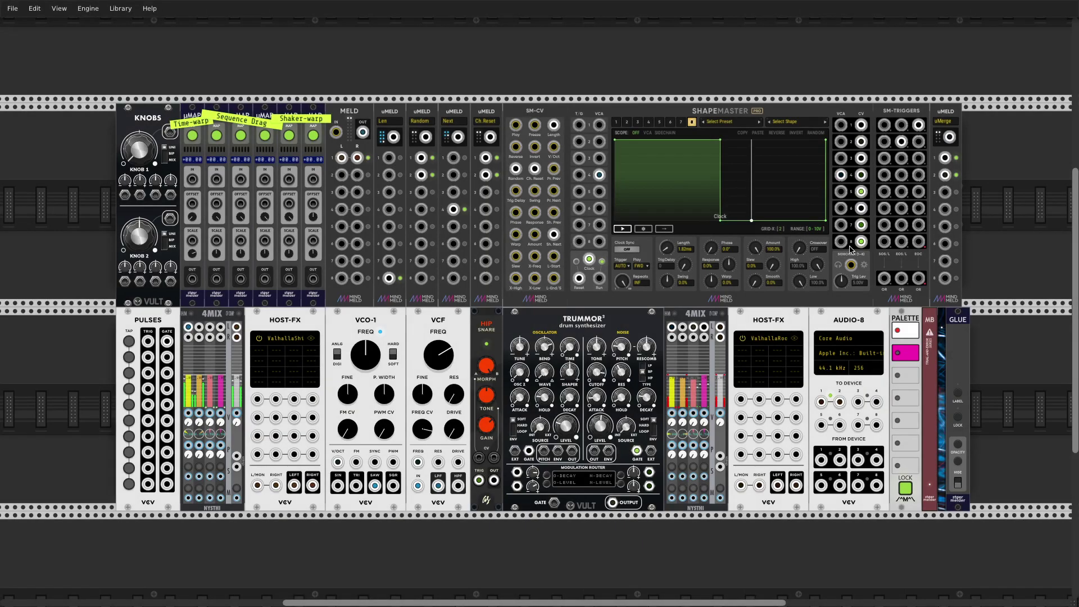
drag(861, 241, 589, 259)
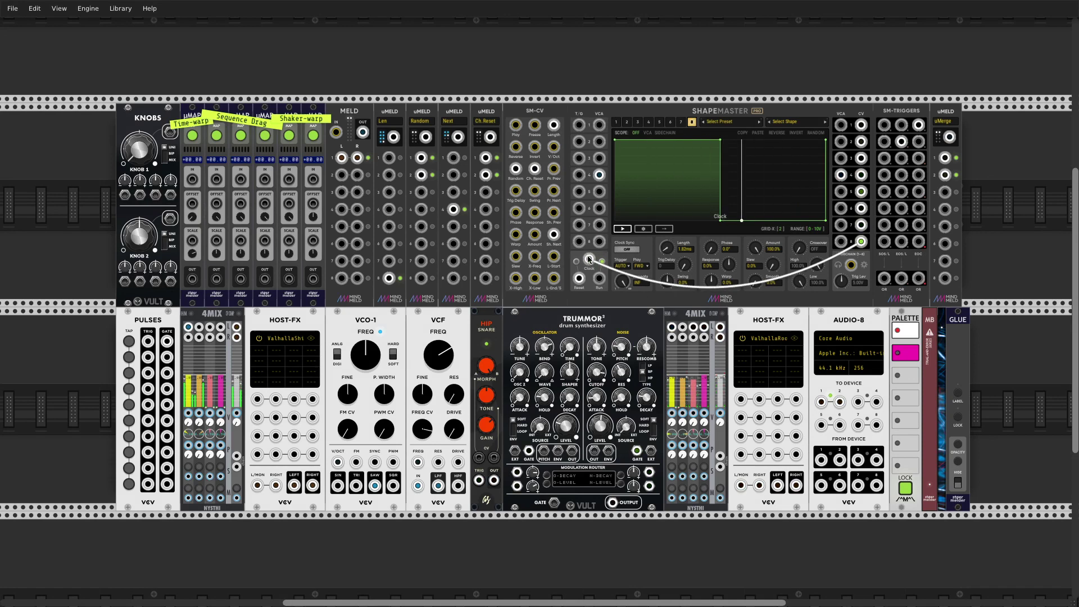
click(637, 122)
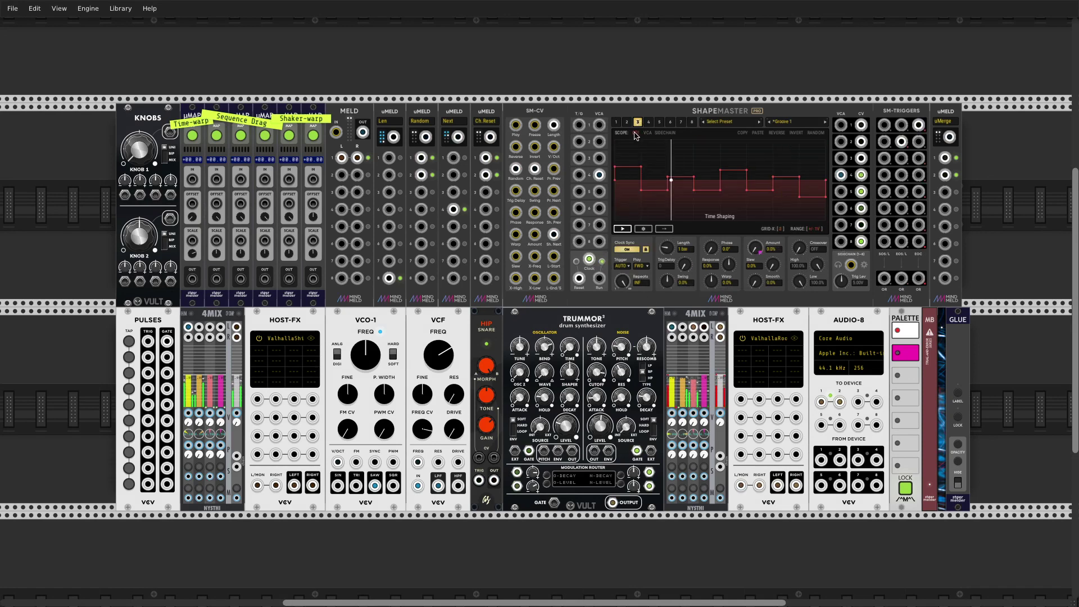
drag(578, 267, 868, 159)
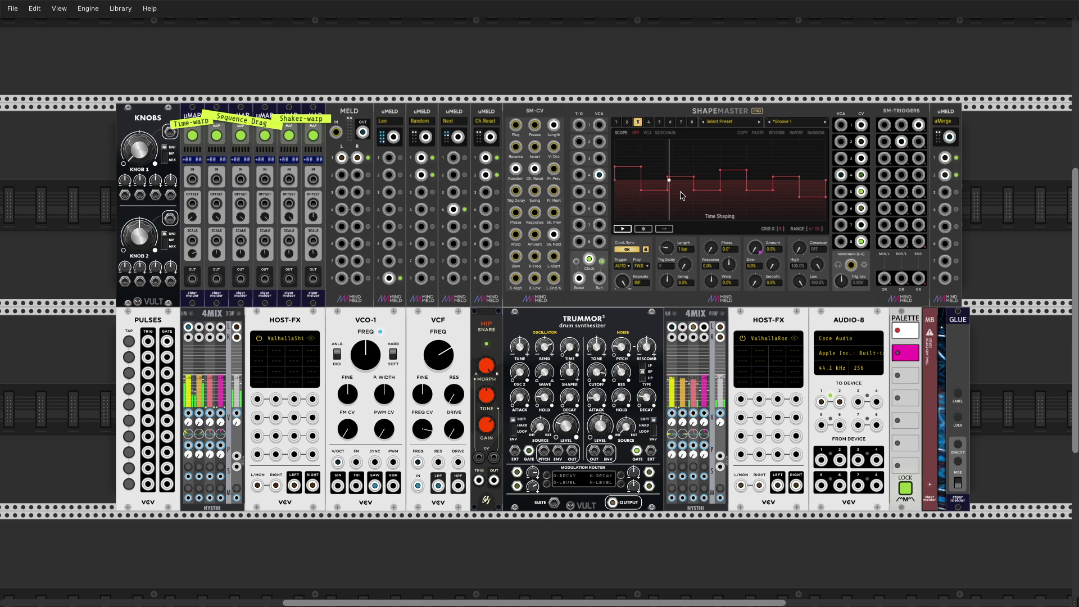
Patch Knob 1's output into the first uMAP's input and inspect the Time Shaping curve on ShapeMaster channel 3.
drag(192, 181, 170, 131)
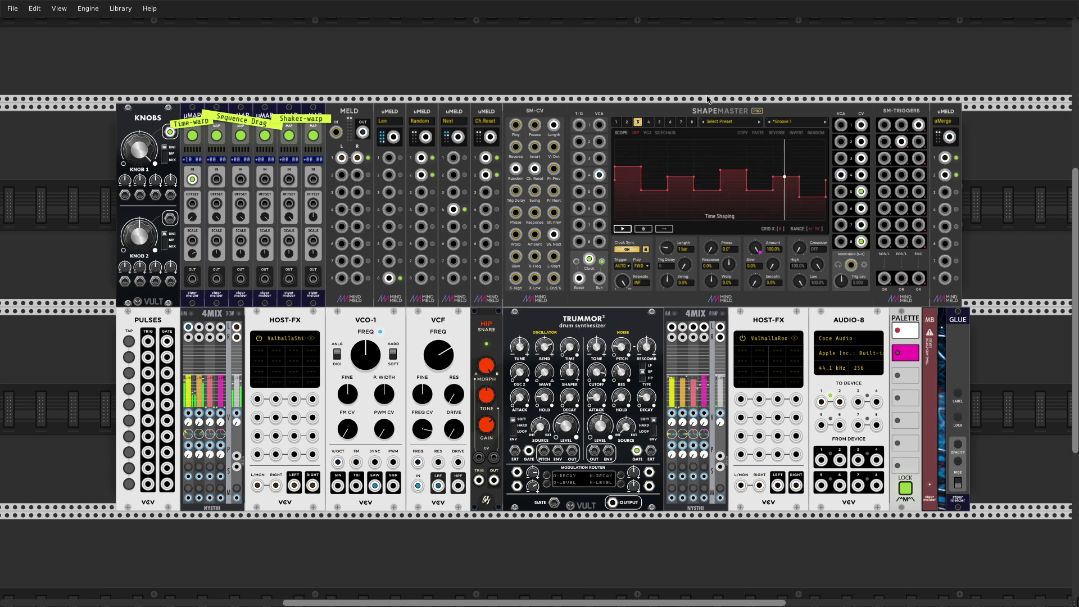
scroll(712, 182, up, 5)
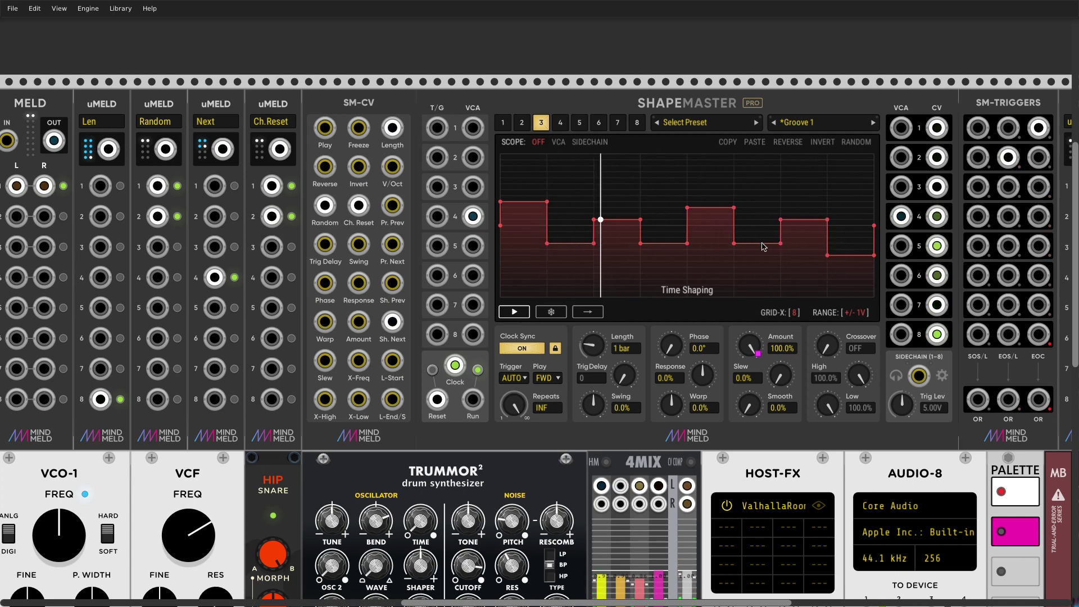
scroll(763, 246, down, 2)
scroll(764, 246, down, 1)
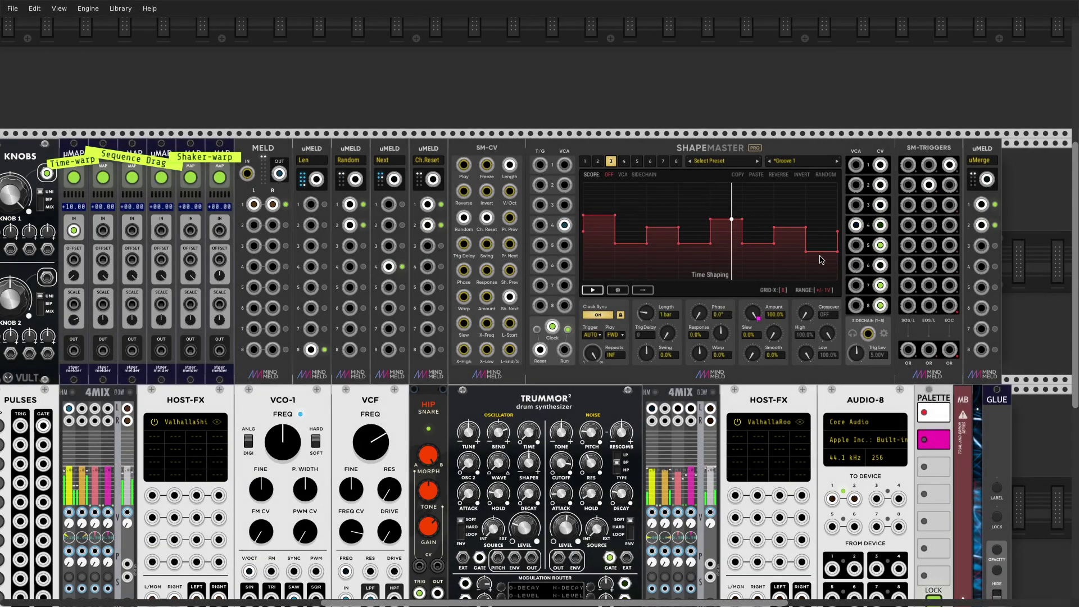
scroll(822, 260, down, 2)
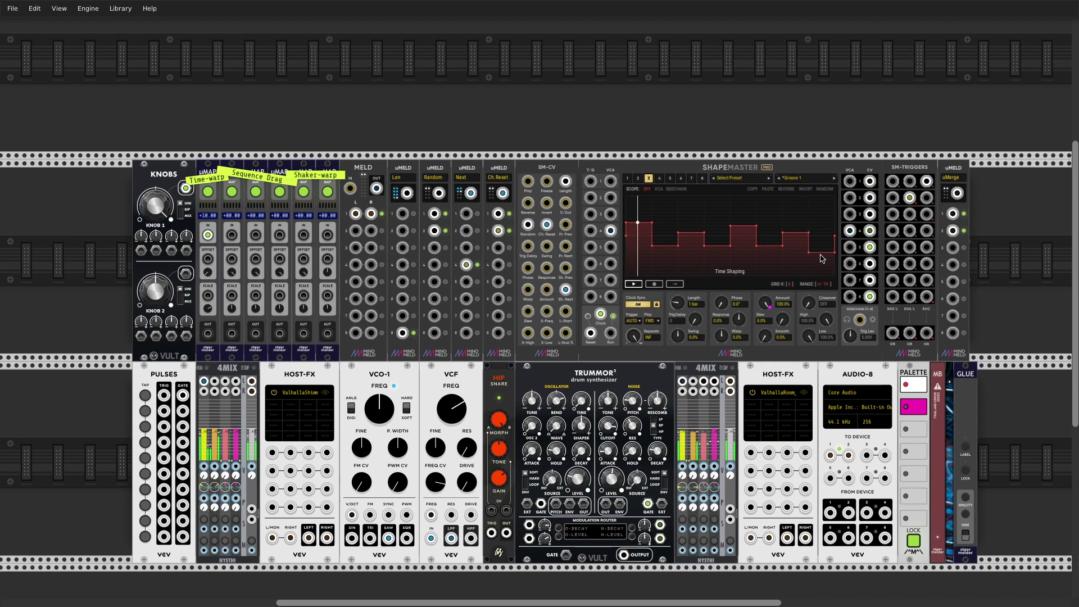
scroll(822, 258, down, 2)
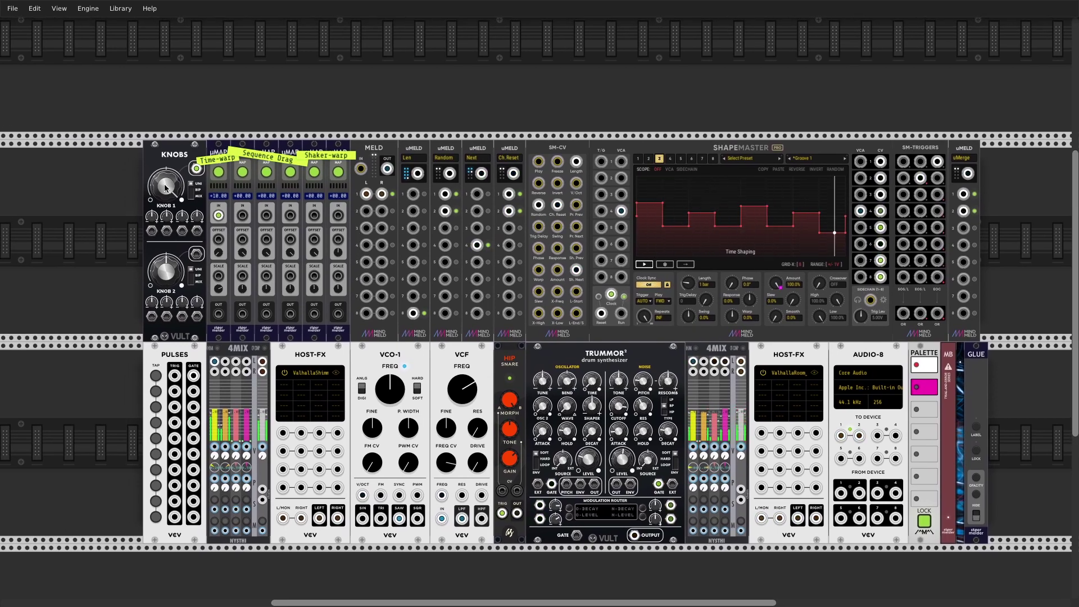
Patch Knob 1's output into the second, third and fourth uMAP inputs, with ShapeMaster's Gating channel 4 displayed.
drag(164, 183, 164, 153)
click(639, 159)
click(670, 159)
drag(245, 220, 196, 169)
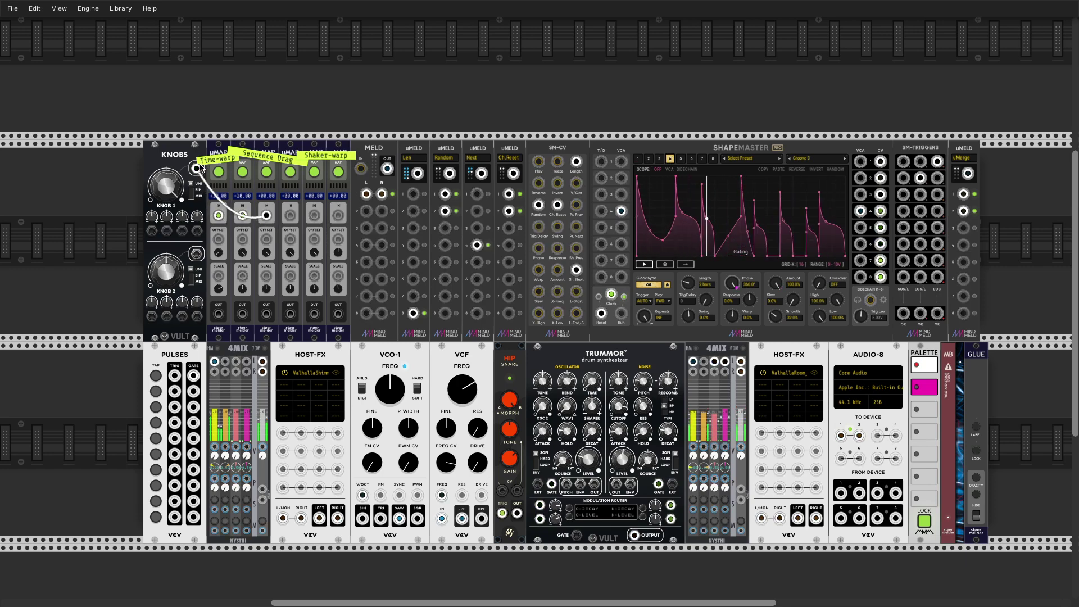
drag(291, 217, 196, 169)
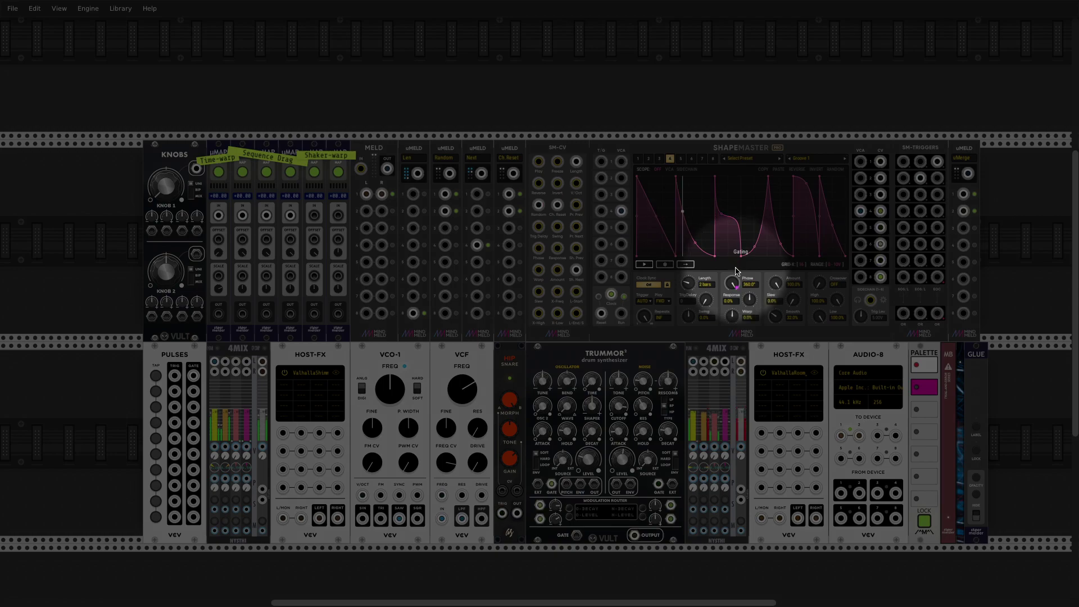
Examine the Gating shape and its Phase setting on ShapeMaster channel 4 up close.
scroll(735, 272, up, 5)
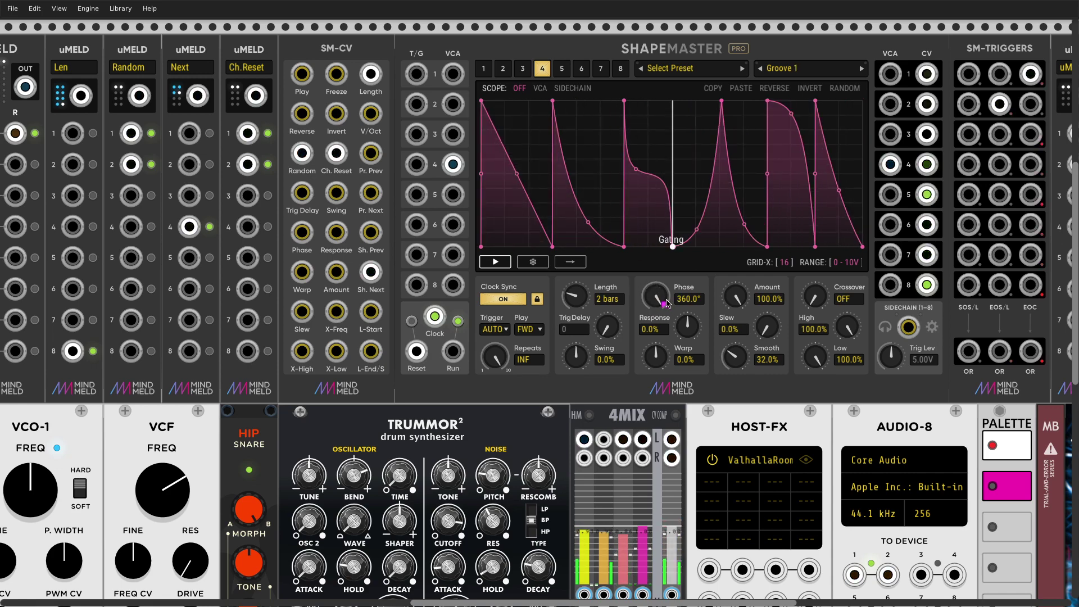
scroll(667, 303, down, 3)
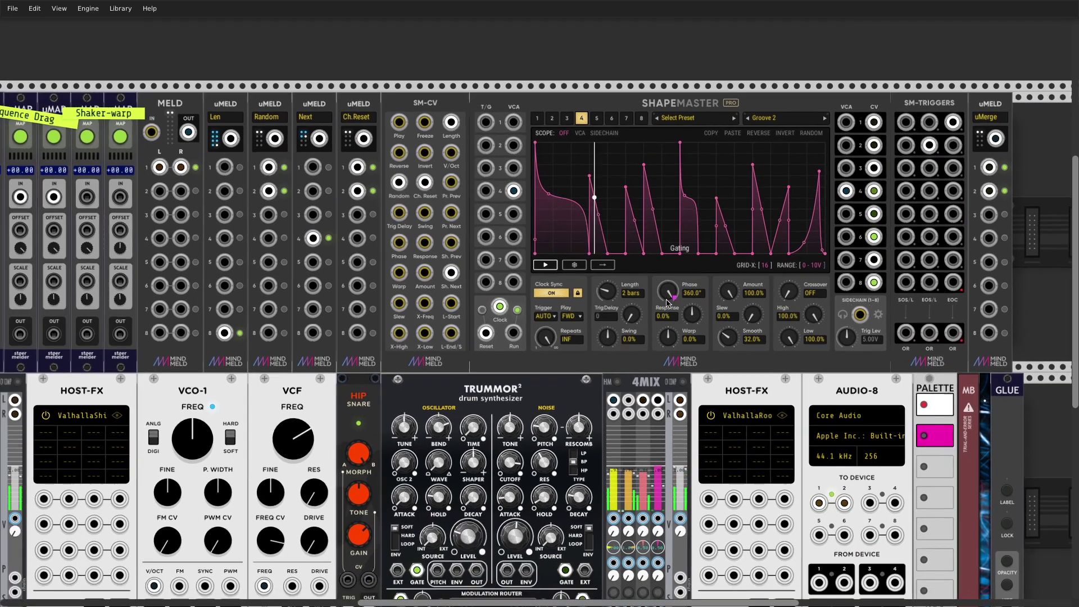
scroll(667, 303, down, 2)
scroll(666, 304, left, 3)
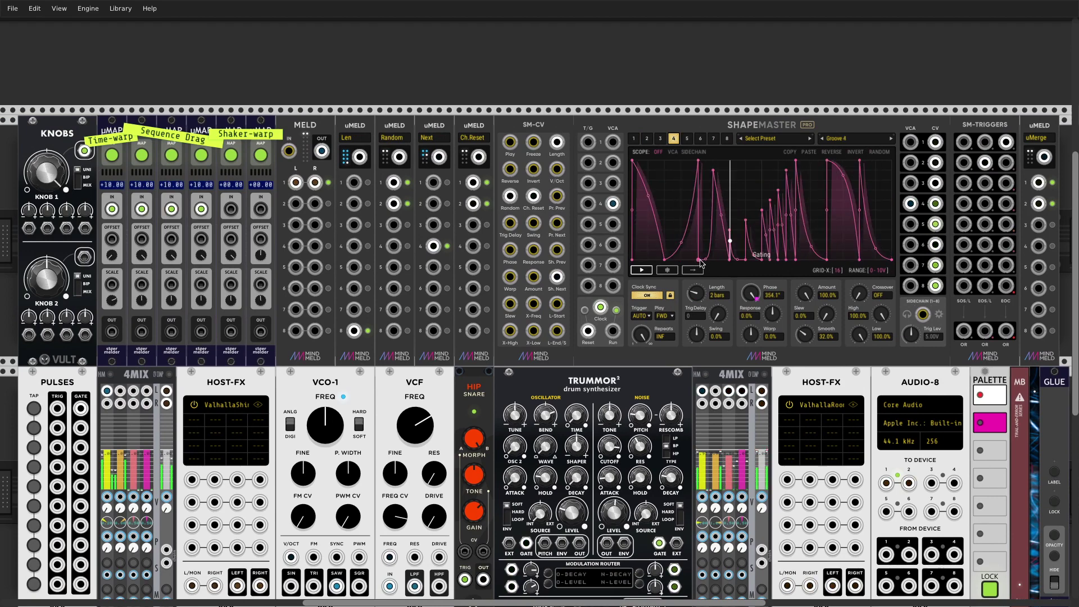
scroll(701, 263, down, 1)
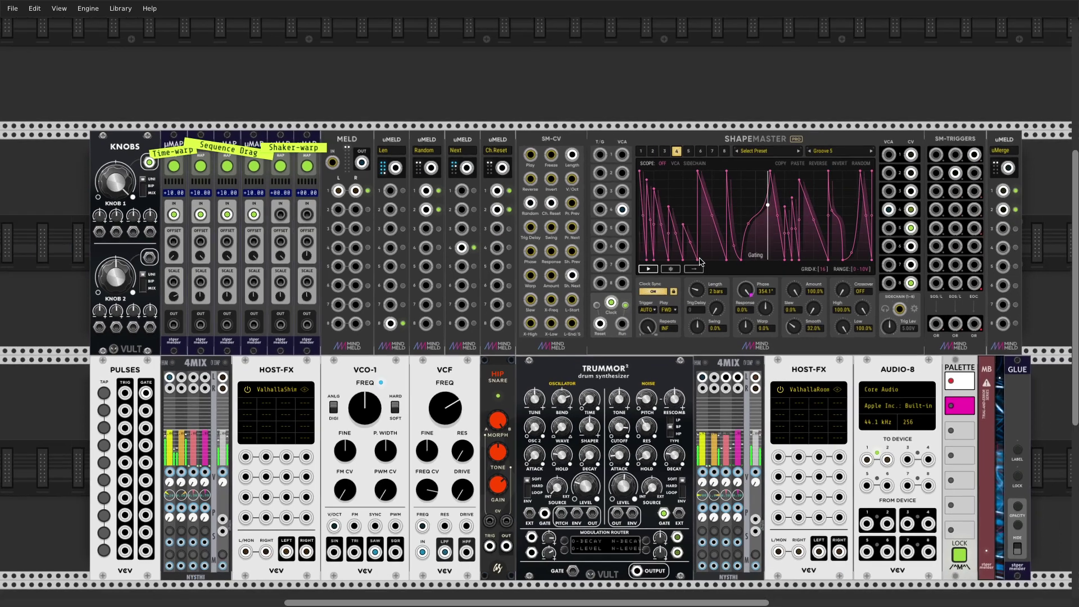
Compare the Left Seq, Right Seq and Gating shapes on ShapeMaster channels 1, 2 and 4, finishing on channel 4.
click(643, 153)
click(645, 156)
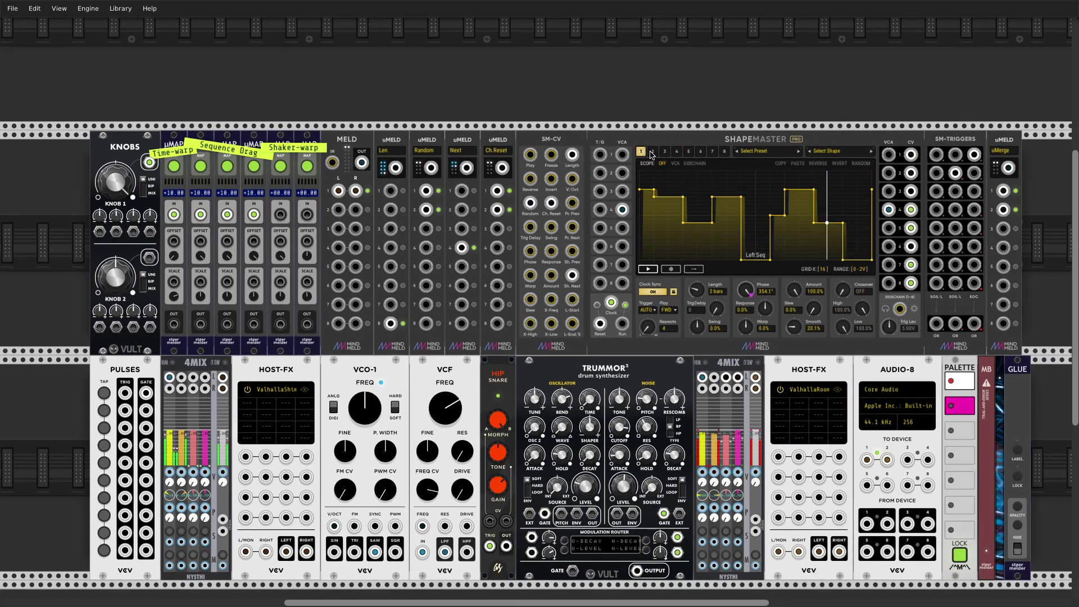
click(642, 153)
click(652, 154)
click(642, 152)
click(652, 154)
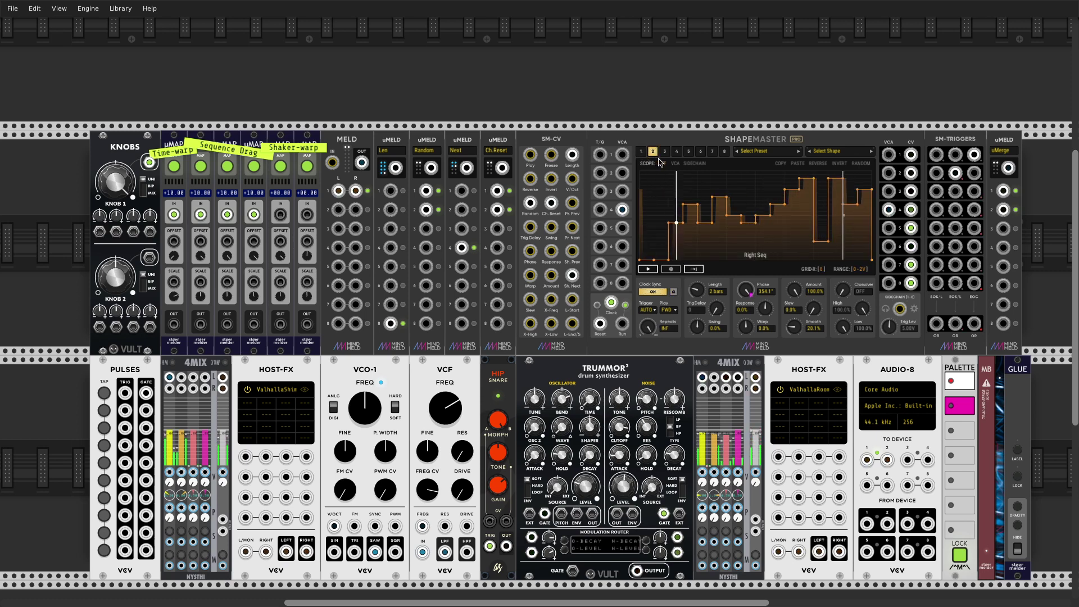
click(641, 152)
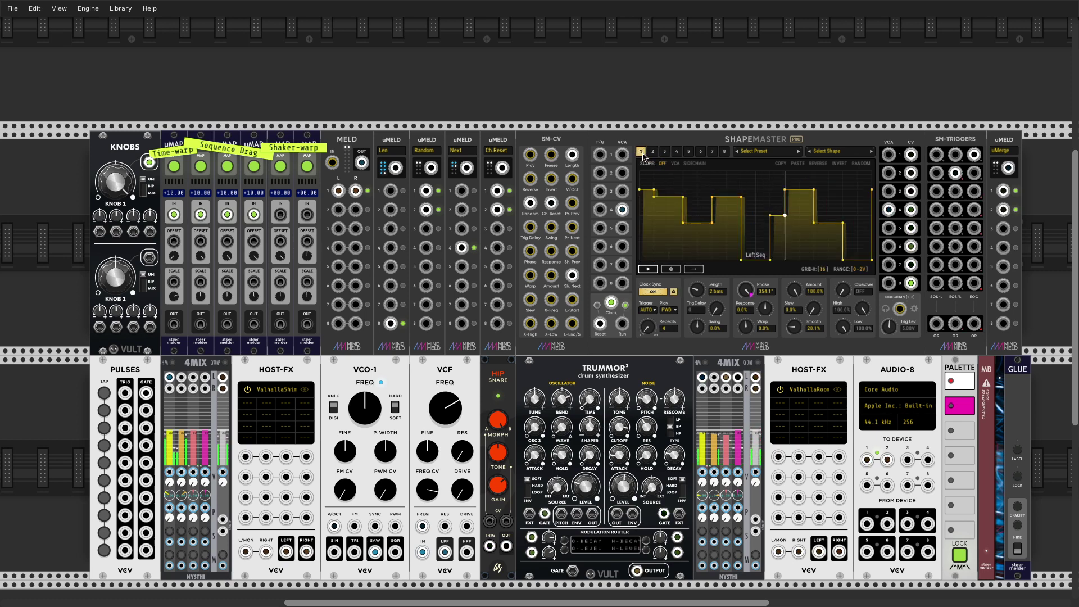
click(677, 151)
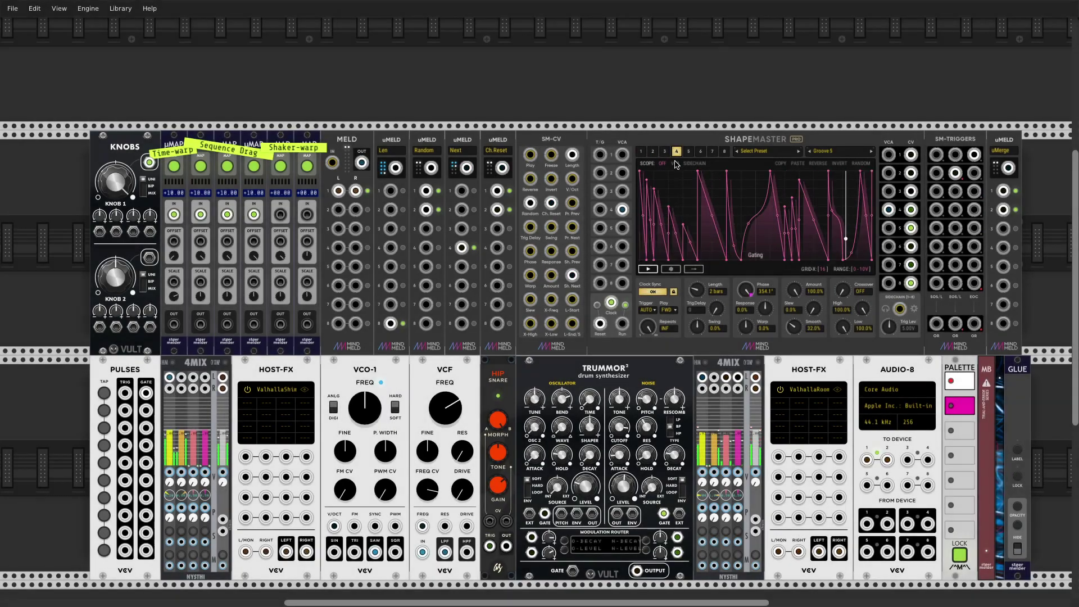
click(653, 151)
click(642, 152)
click(677, 151)
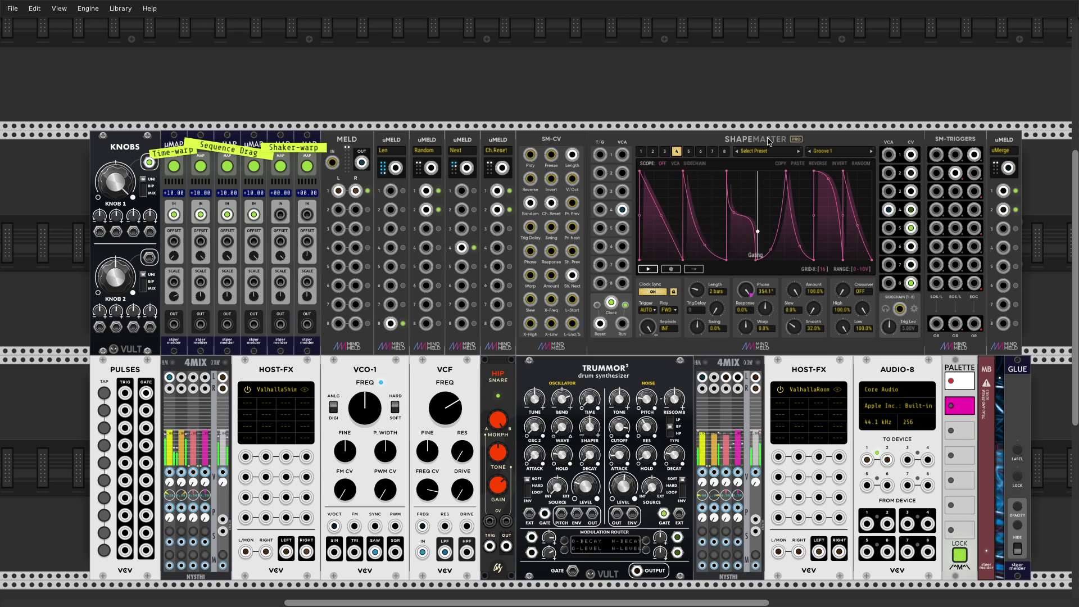
Display ShapeMaster's Shaker channel 5 and patch Knob 1's output into the fifth and sixth uMAP inputs.
click(701, 153)
click(711, 153)
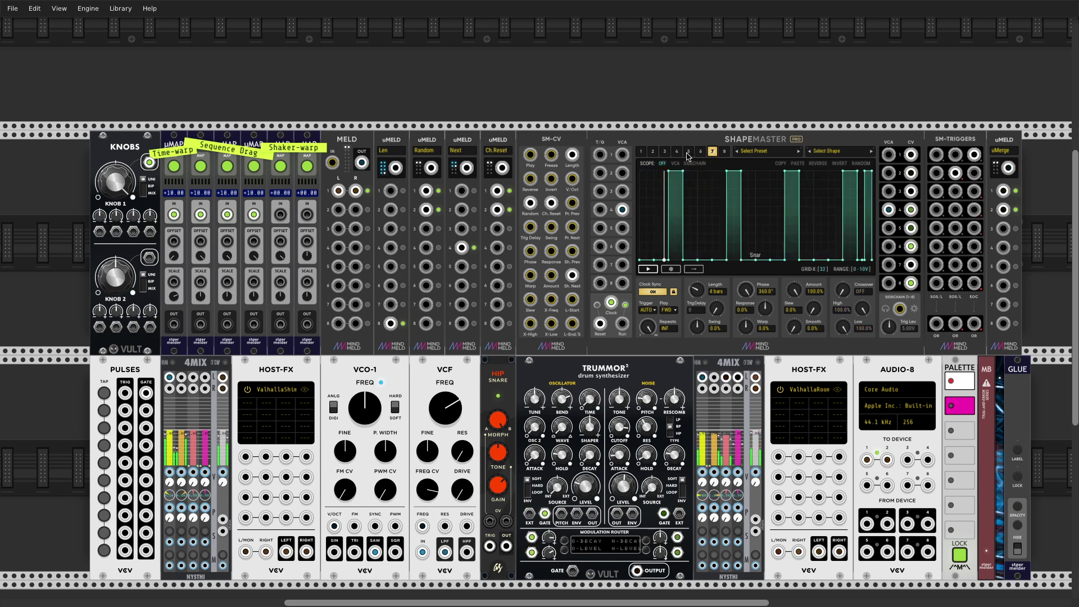
click(689, 152)
drag(280, 214, 116, 225)
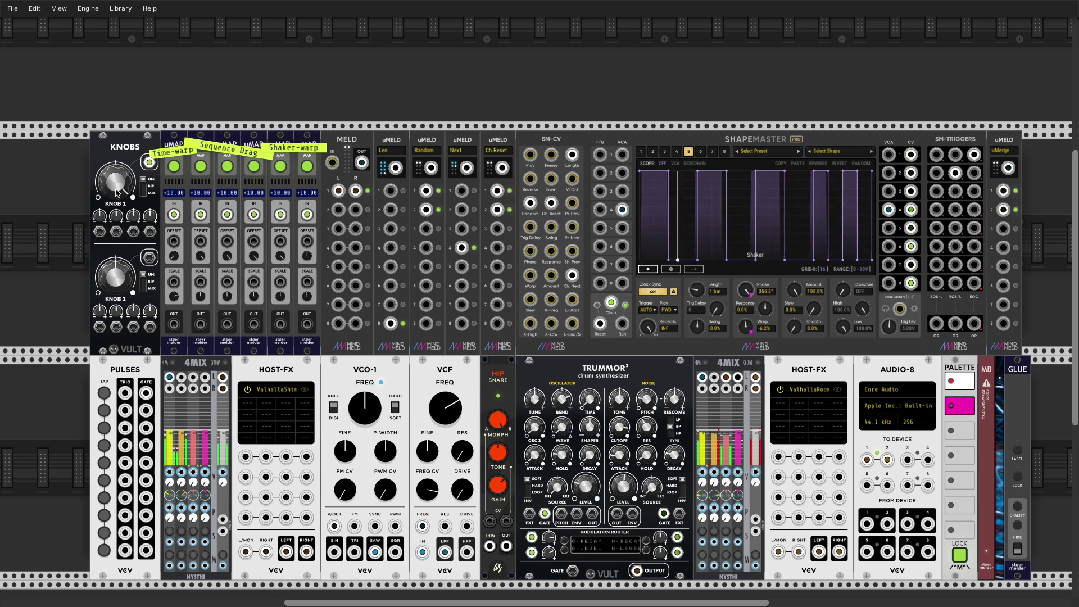
drag(149, 163, 230, 224)
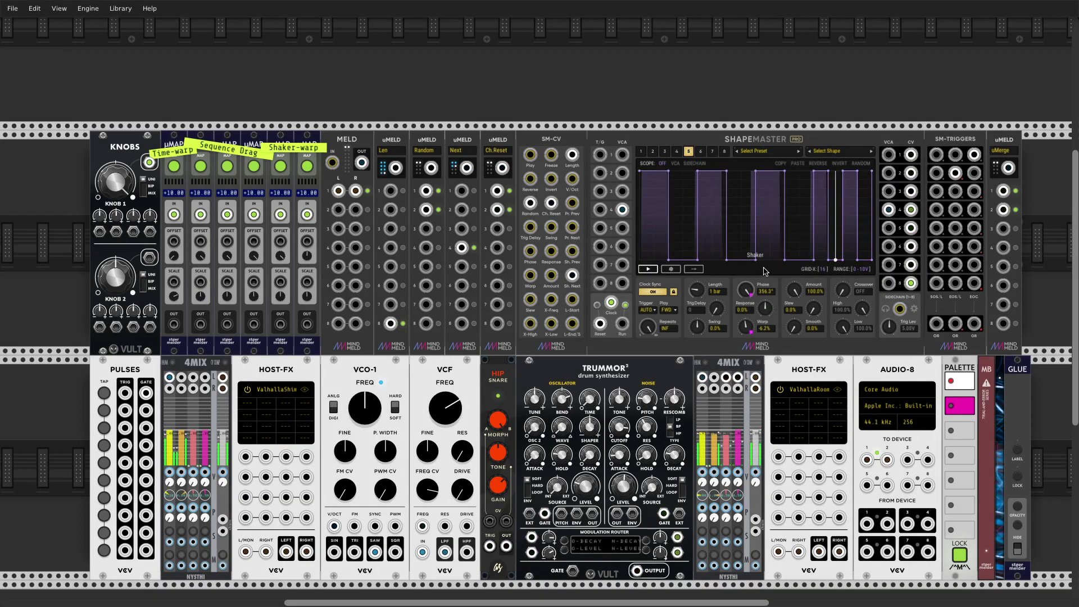
Review the shapes across ShapeMaster channels 1 to 7, from Kick and Snar to Left Seq, finishing on channel 3's Time Shaping.
click(702, 152)
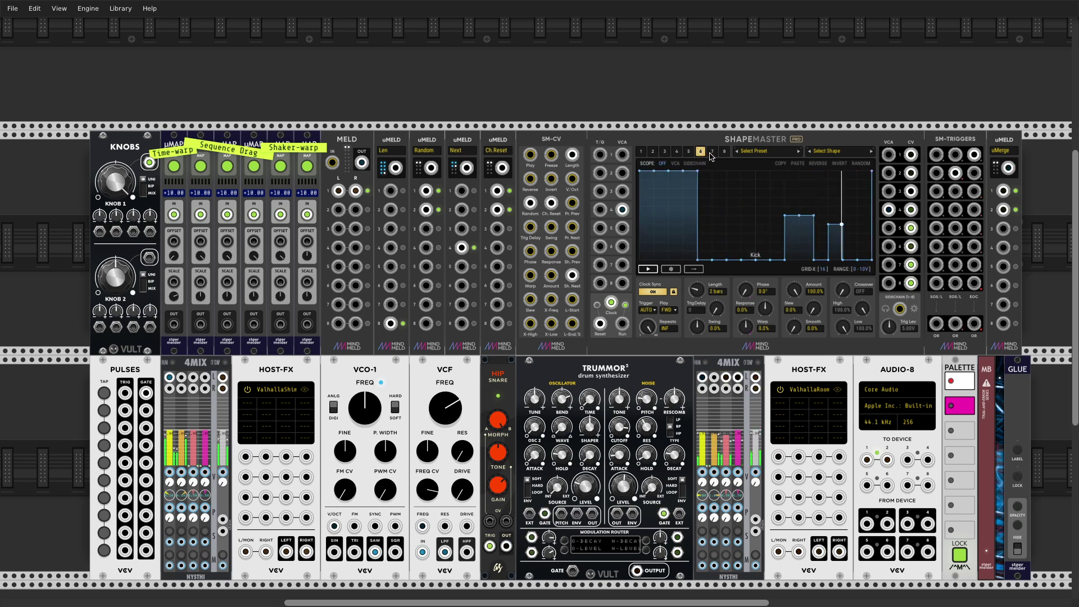
click(712, 152)
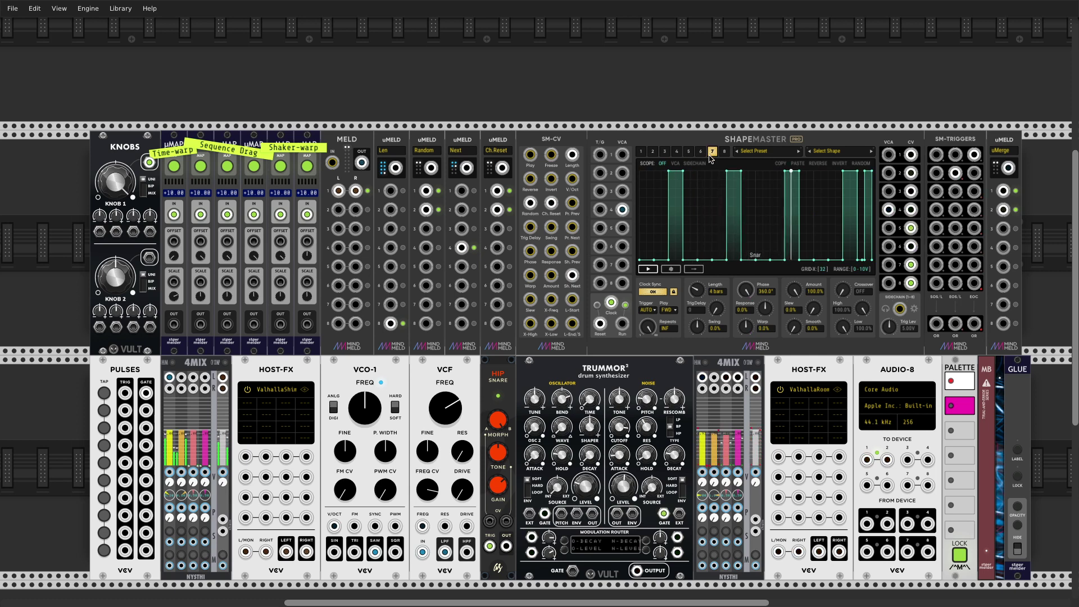
click(689, 151)
click(678, 152)
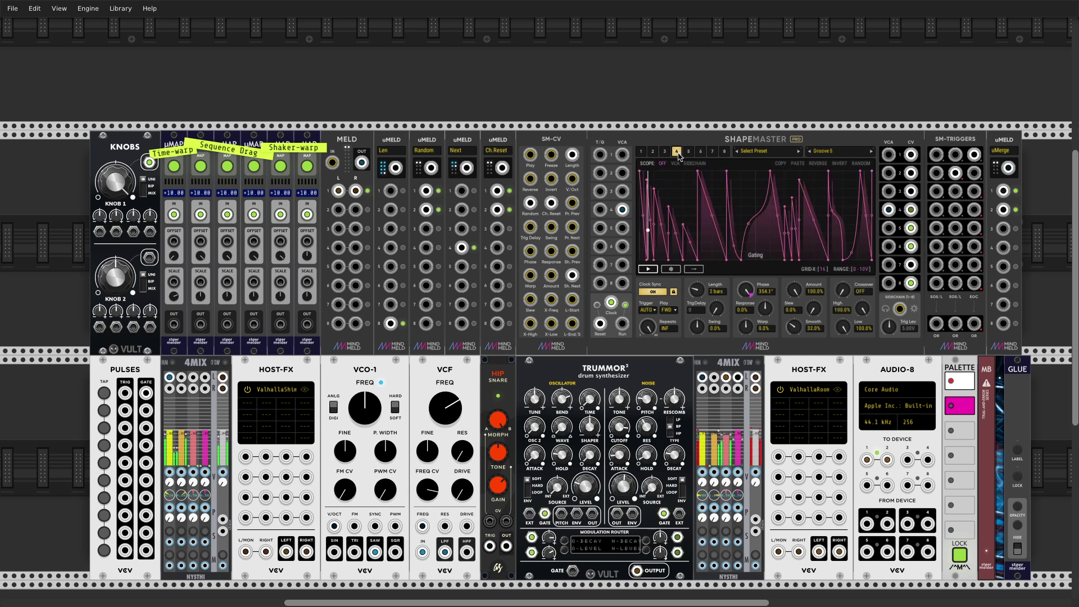
click(665, 151)
click(653, 152)
click(641, 152)
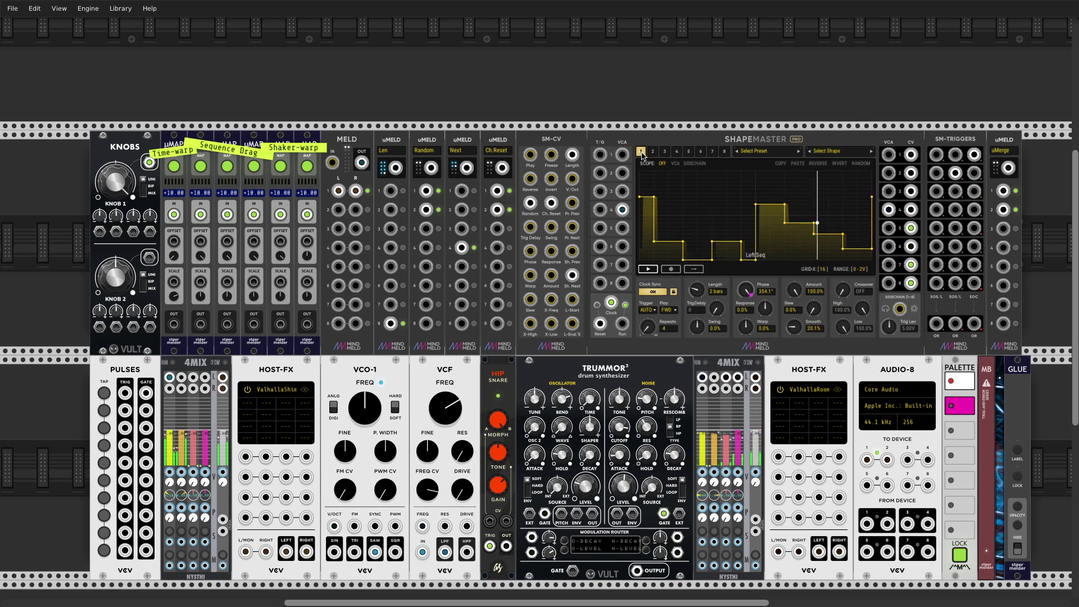
scroll(647, 157, down, 3)
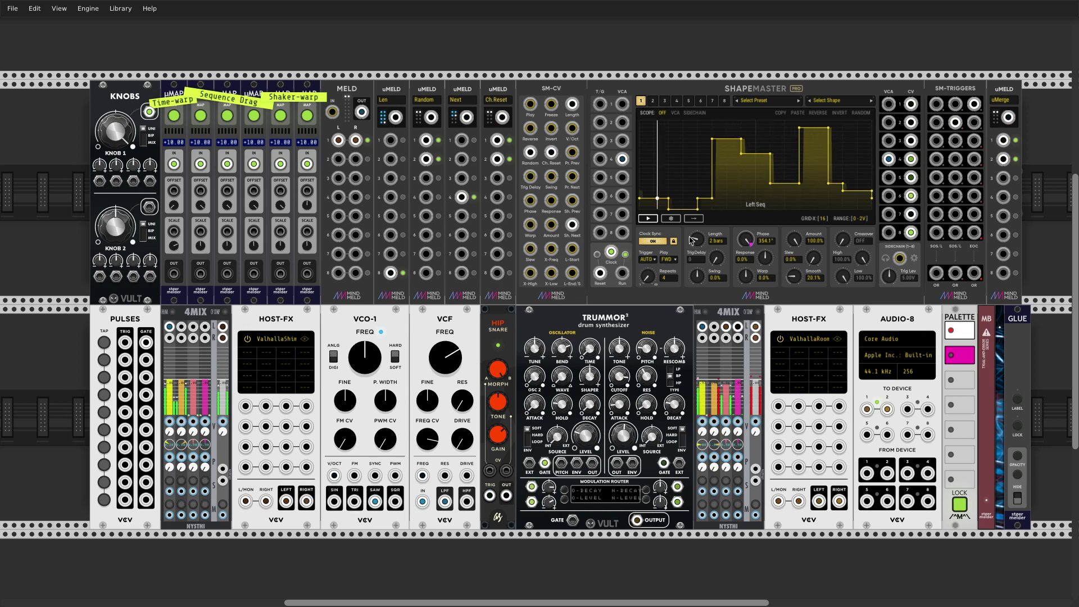
click(677, 101)
click(666, 102)
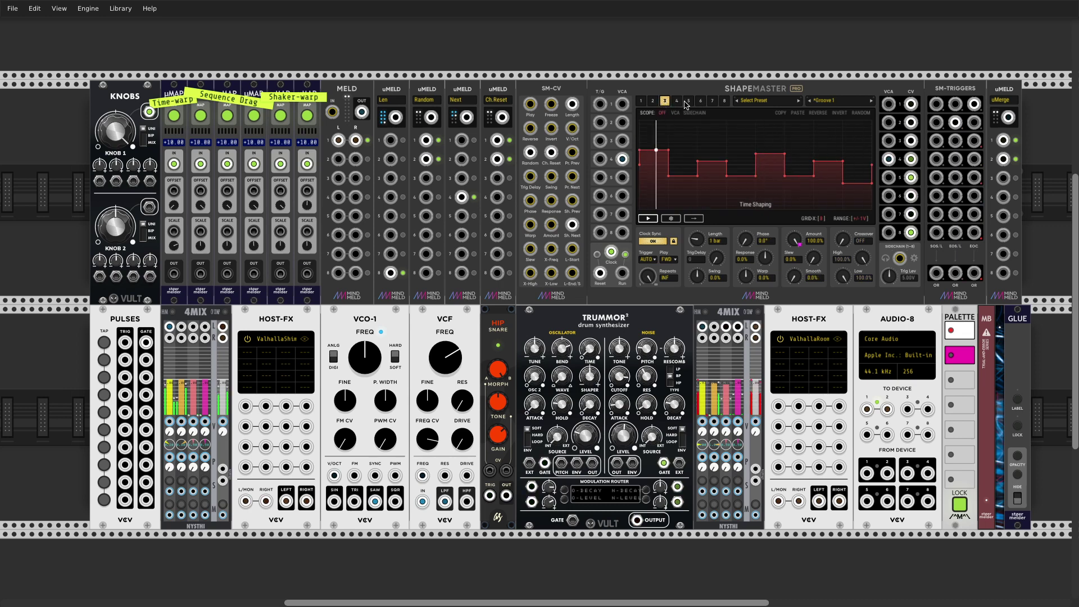
Review ShapeMaster channels 5, 6 and 7, followed by channels 4 down to 1, finishing on the Left Seq shape.
click(689, 101)
click(700, 101)
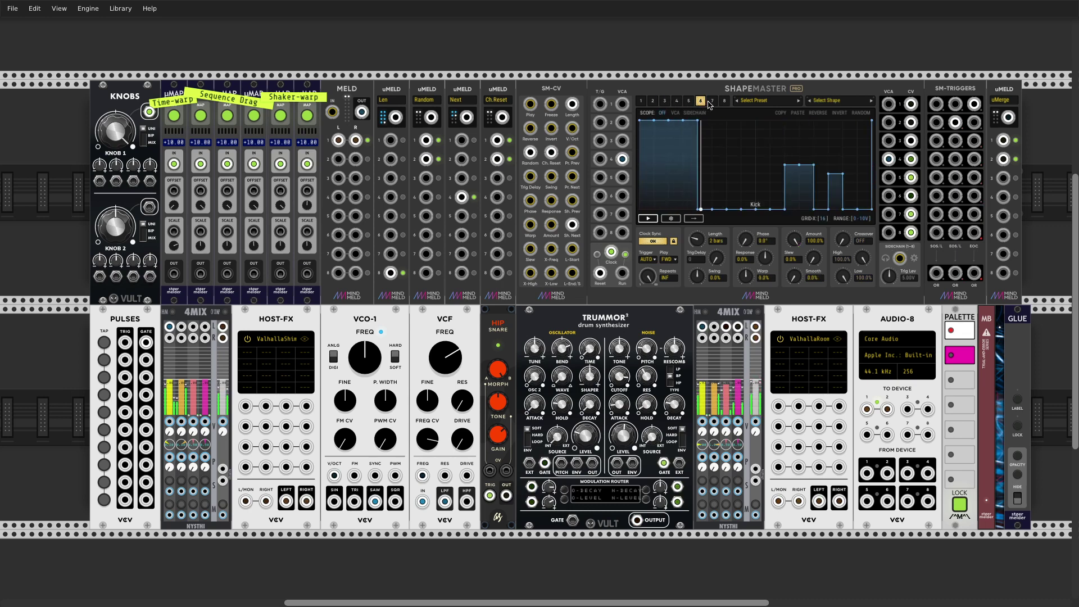
click(712, 101)
click(678, 101)
click(666, 101)
click(652, 101)
click(641, 102)
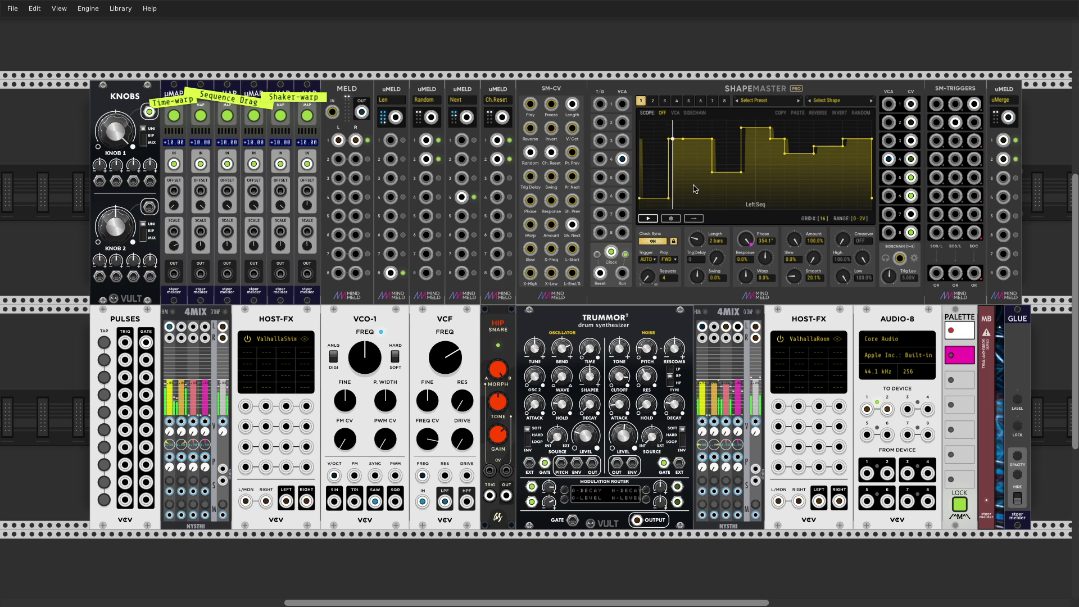
scroll(695, 189, left, 1)
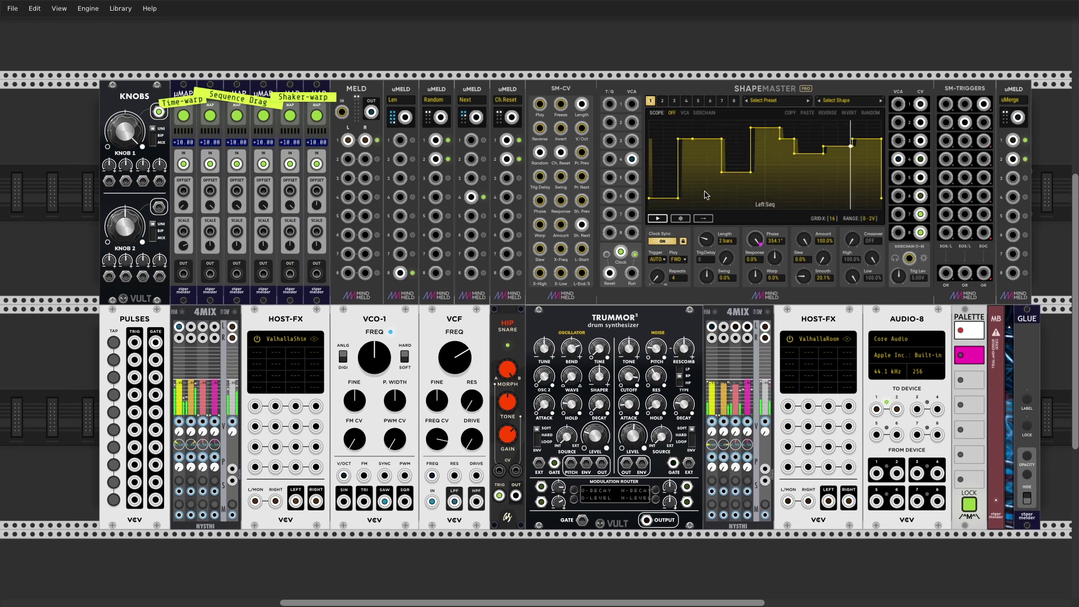
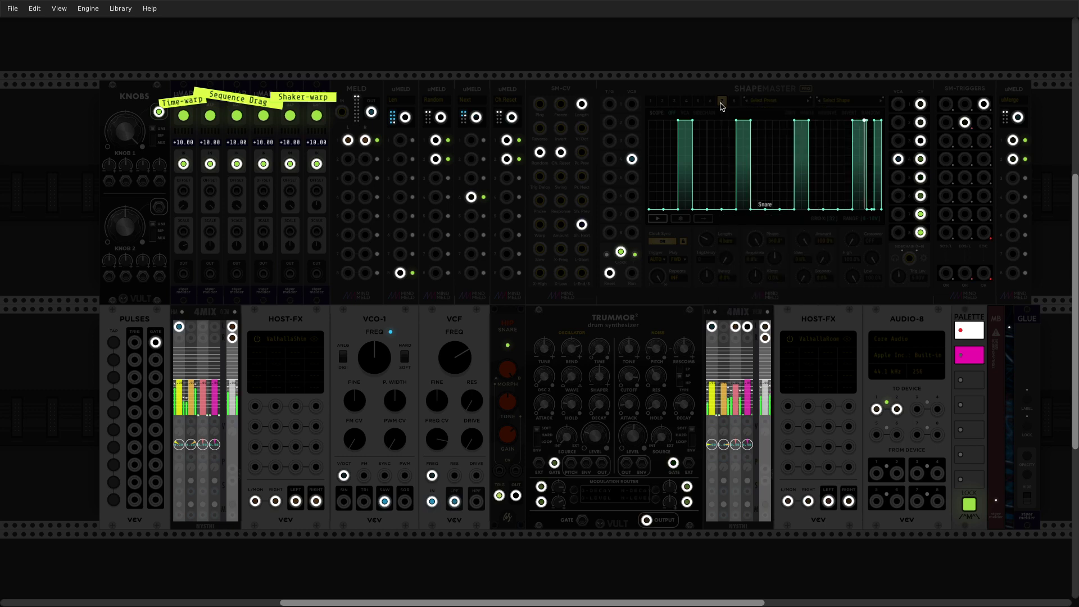
Check the Clock shape on ShapeMaster channel 8, and examine the Kick shape on channel 6 up close.
click(733, 102)
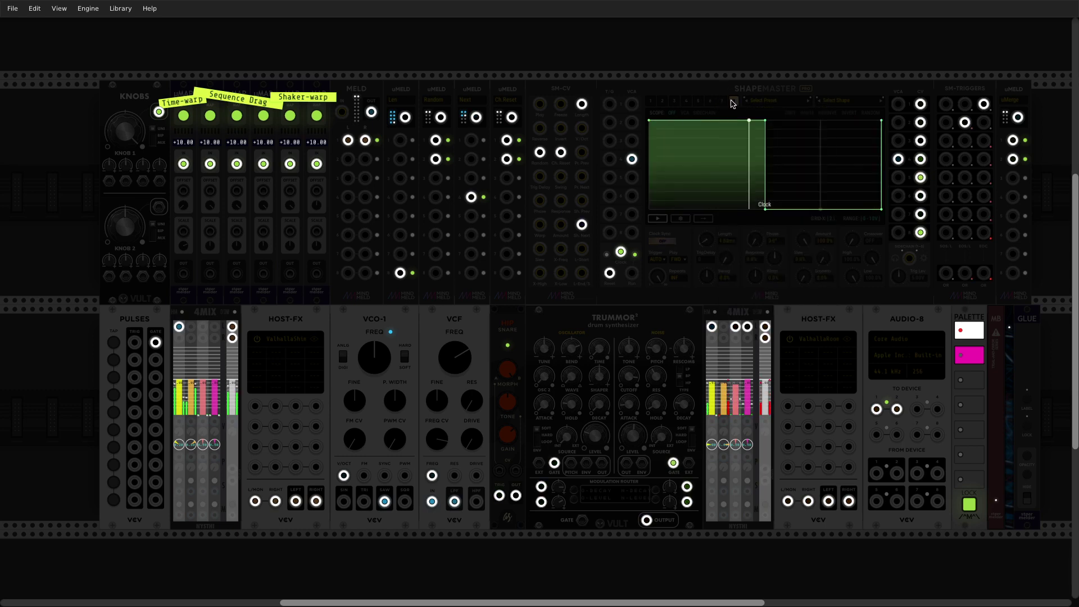
click(711, 105)
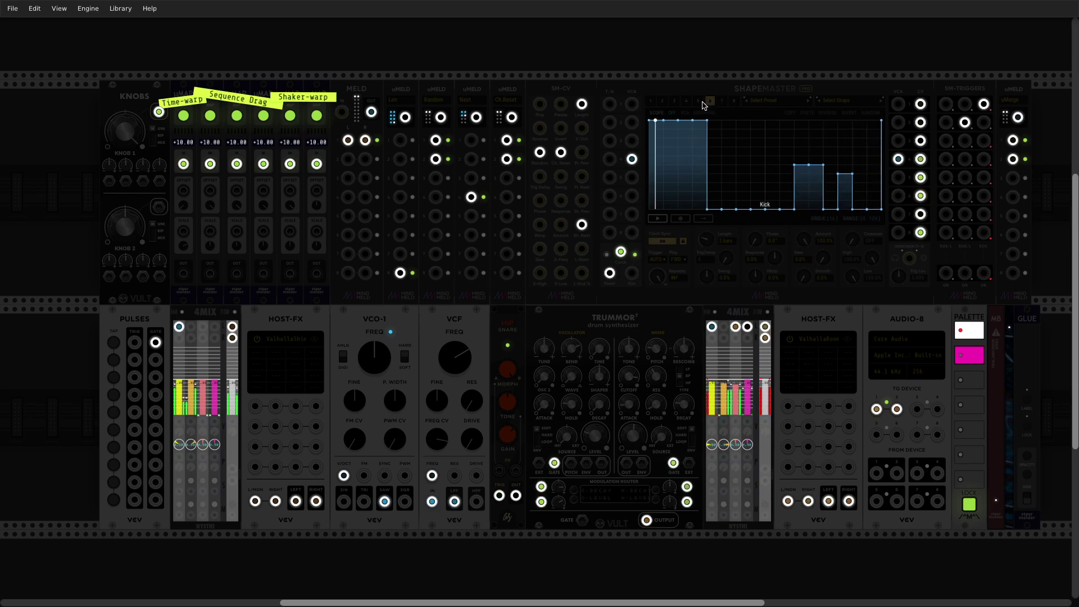
scroll(703, 105, up, 4)
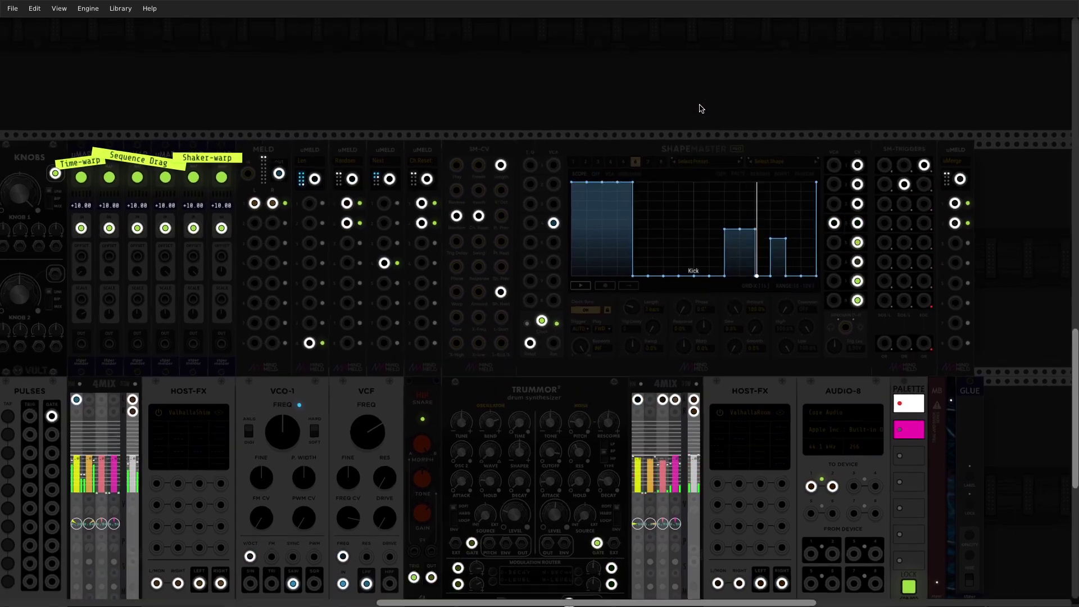
scroll(701, 109, up, 3)
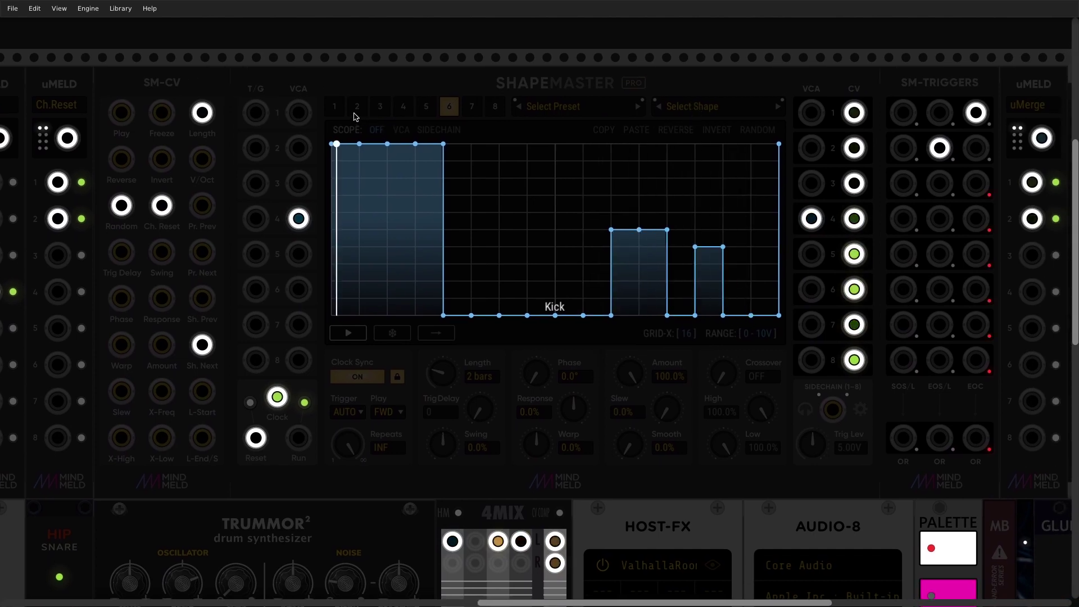
Examine every ShapeMaster shape up close in channel order, from Left Seq on channel 1 to Clock on channel 8.
click(335, 110)
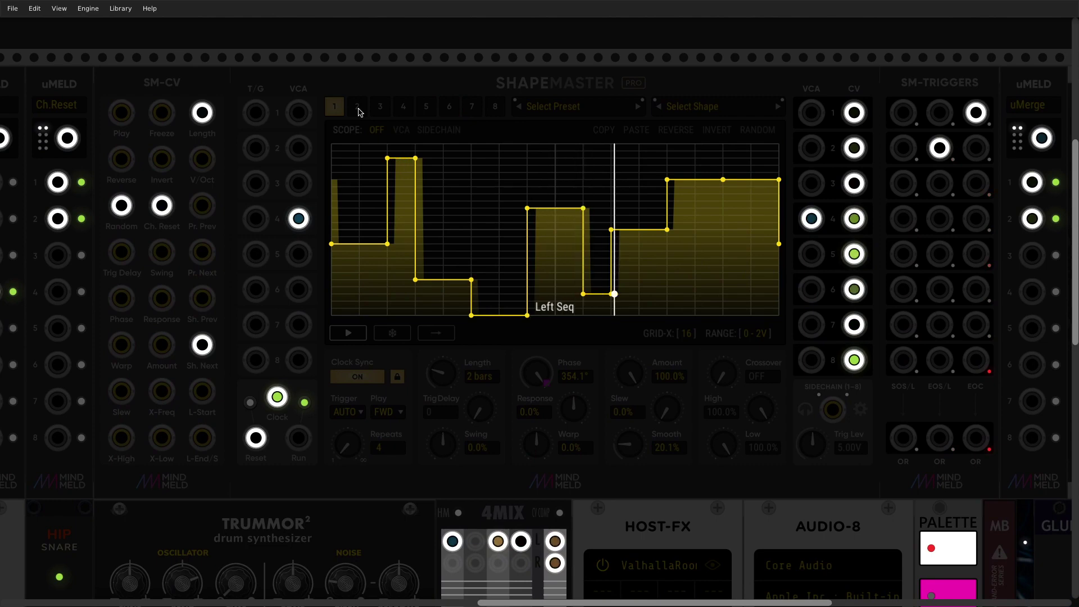
click(358, 109)
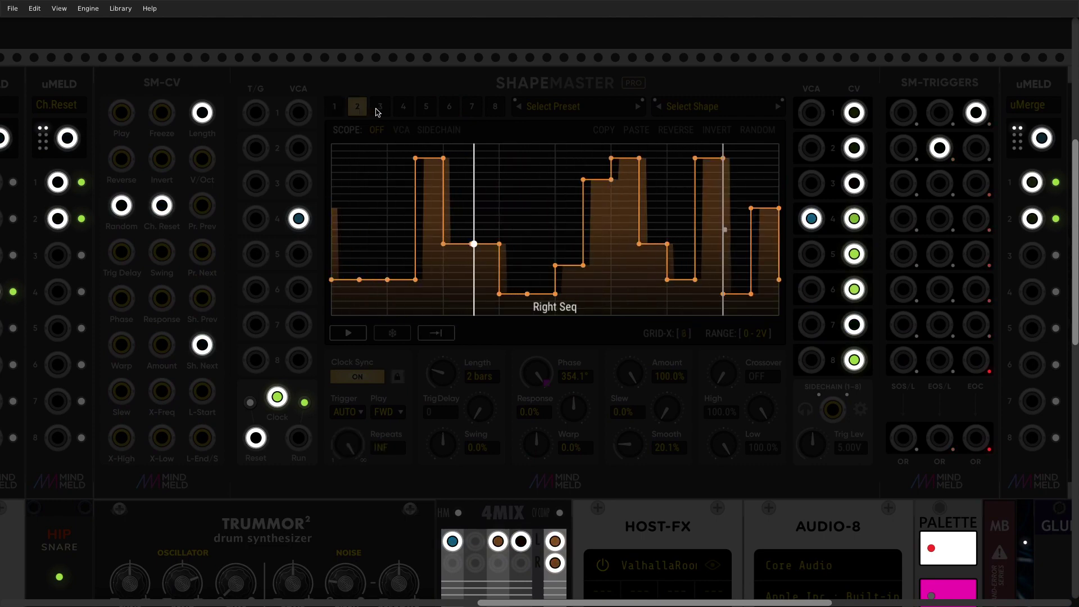
click(378, 108)
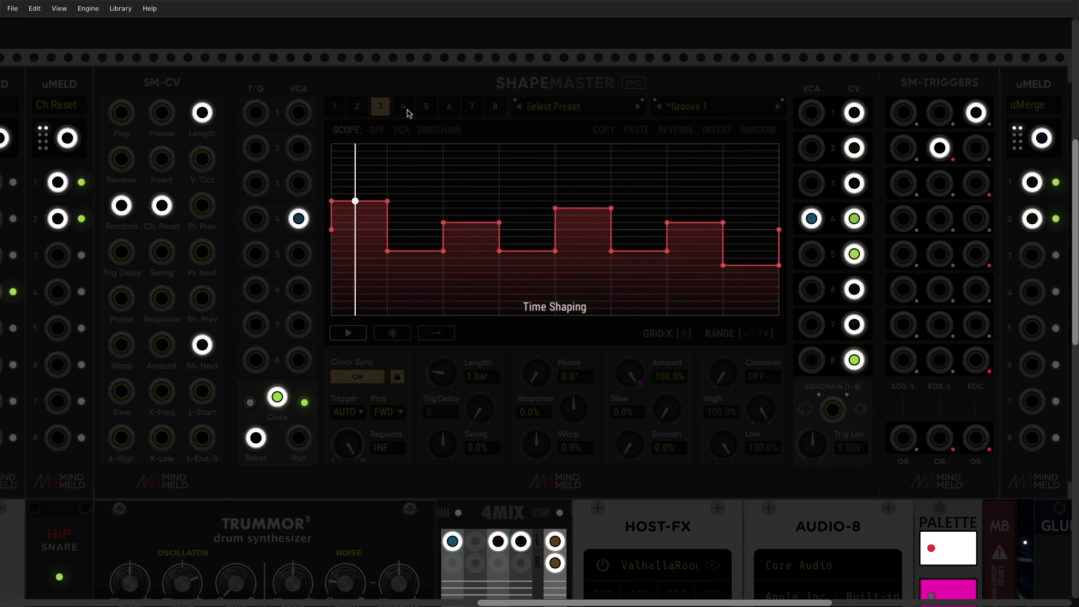
click(403, 106)
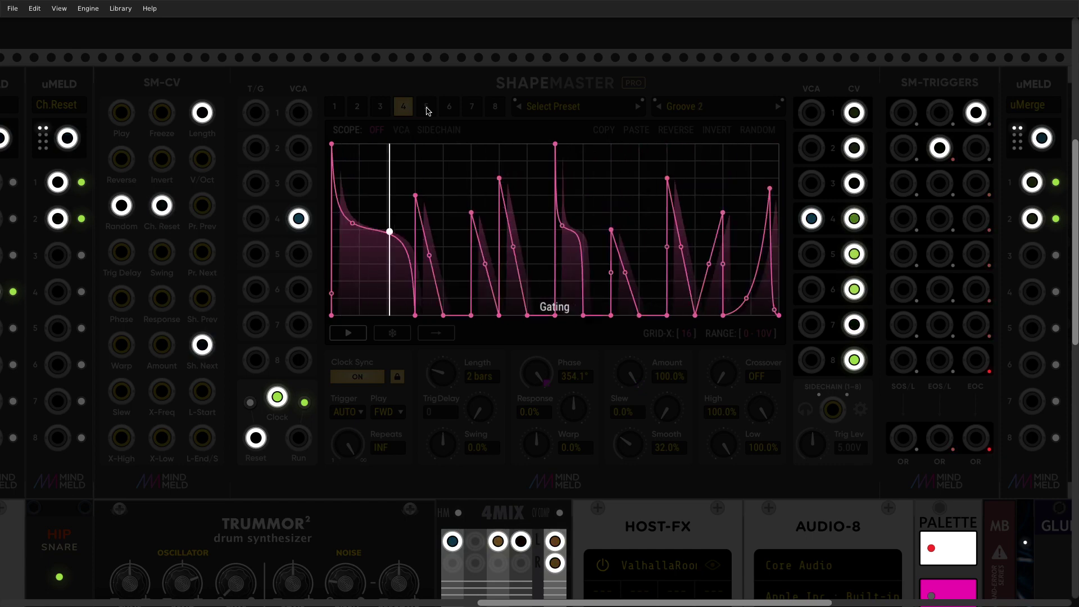
click(427, 107)
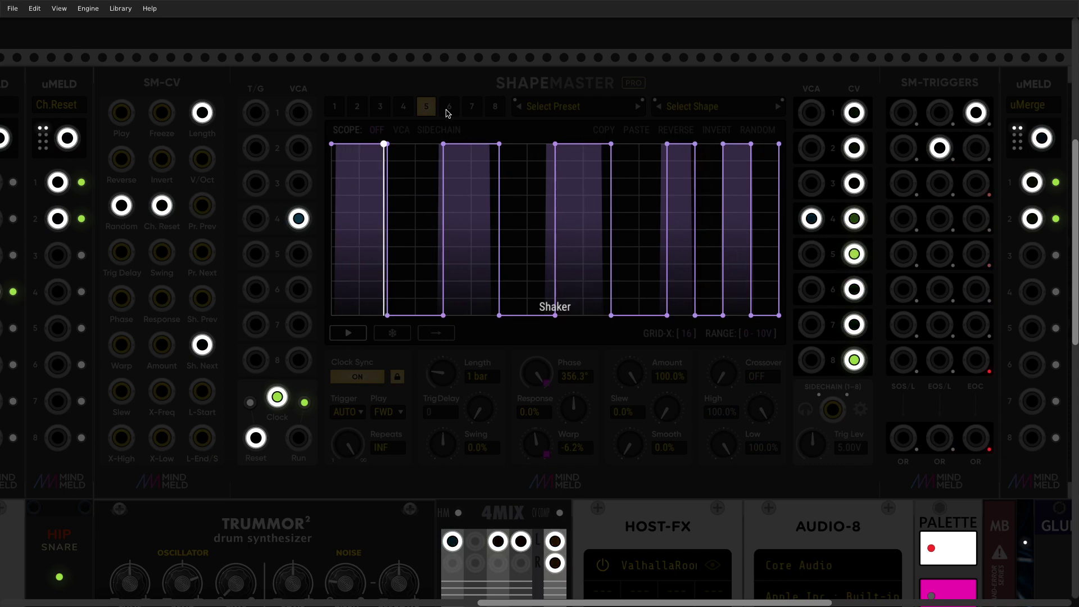
click(448, 112)
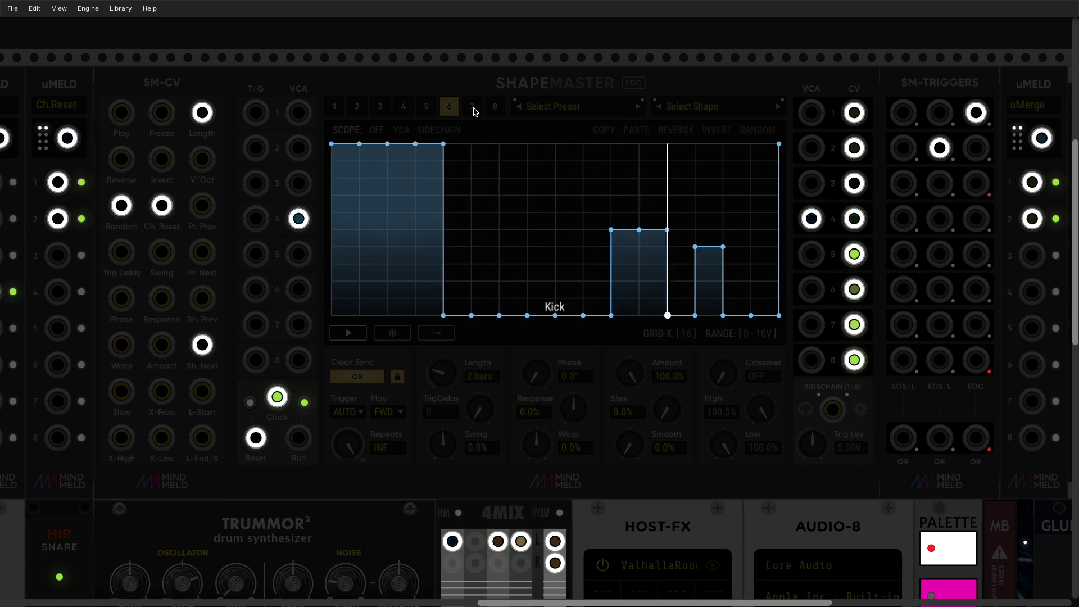
click(472, 107)
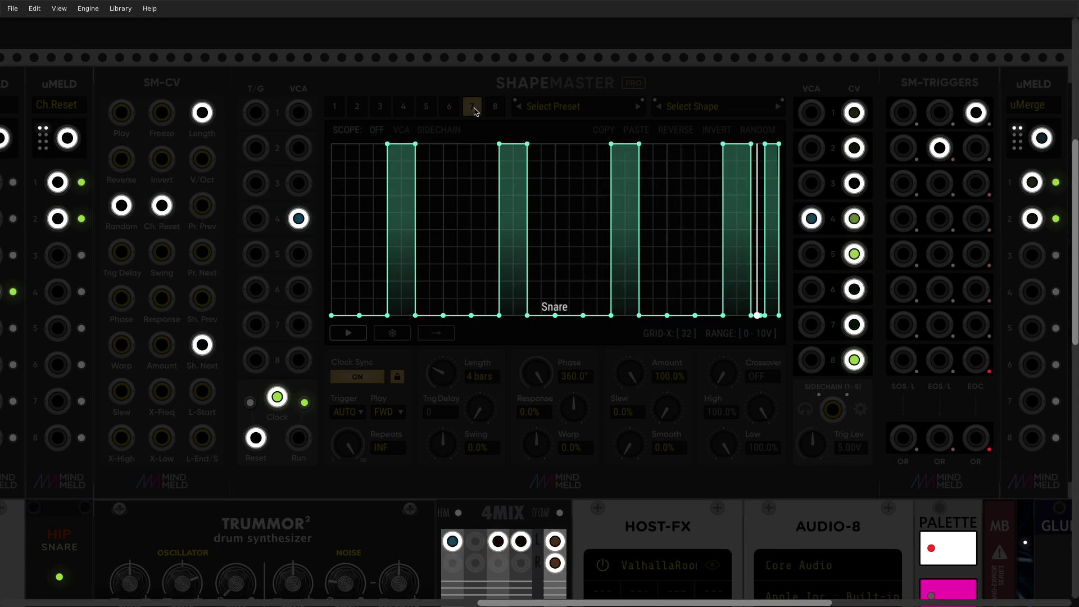
click(493, 111)
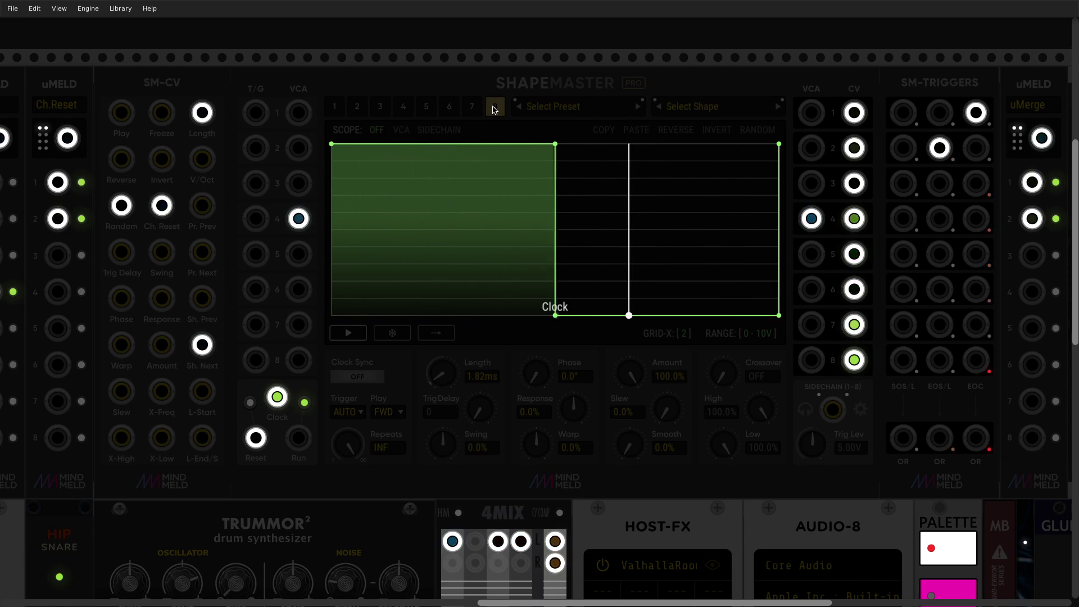
Show the whole patch in view with ShapeMaster's Time Shaping channel 3 displayed.
scroll(493, 110, down, 3)
scroll(493, 110, down, 3)
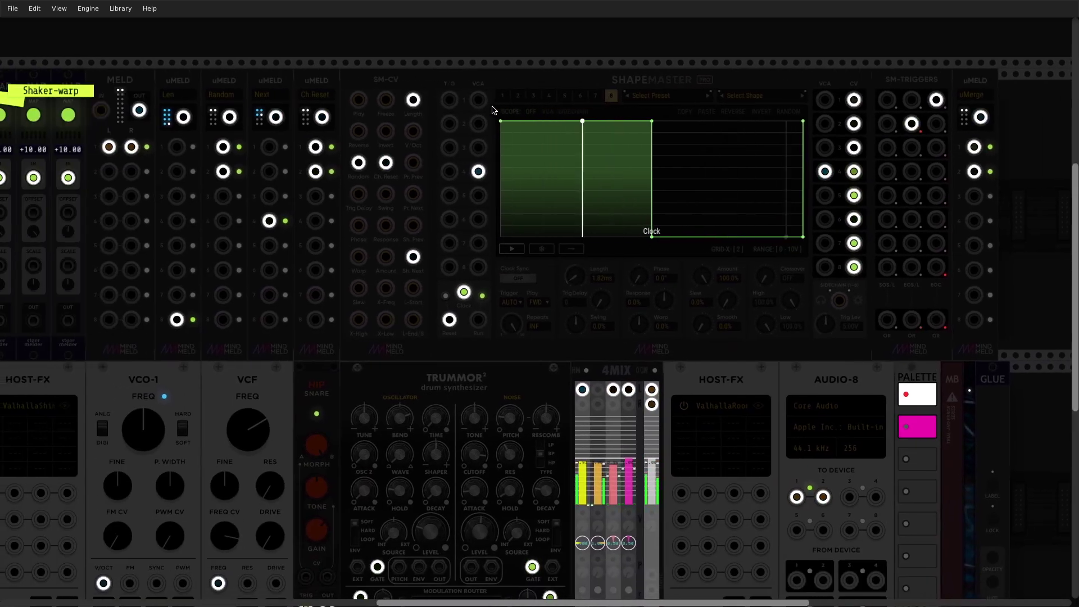
scroll(493, 110, down, 5)
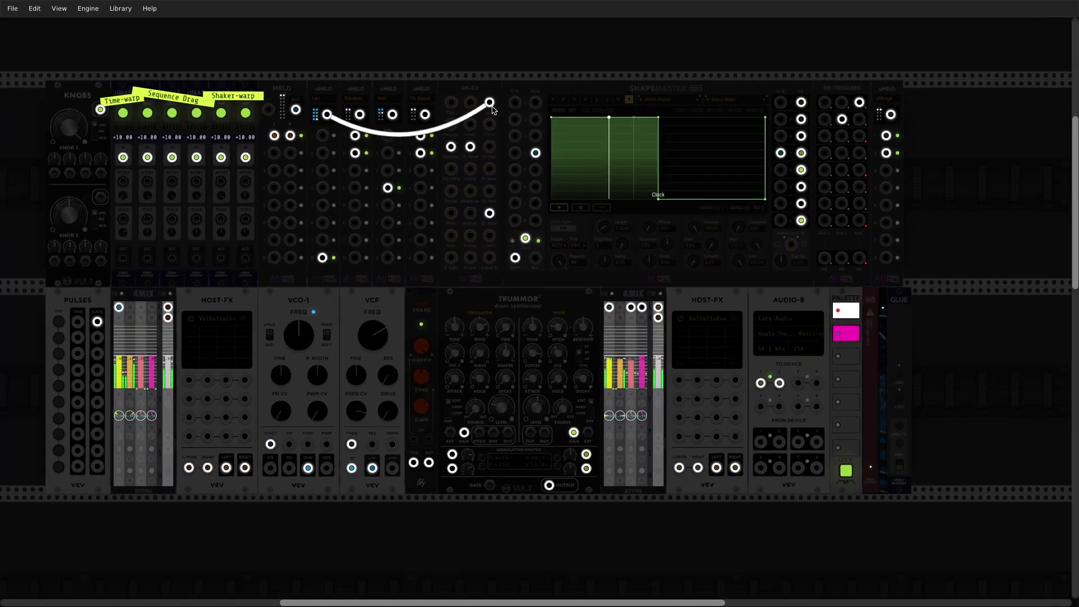
scroll(585, 150, up, 1)
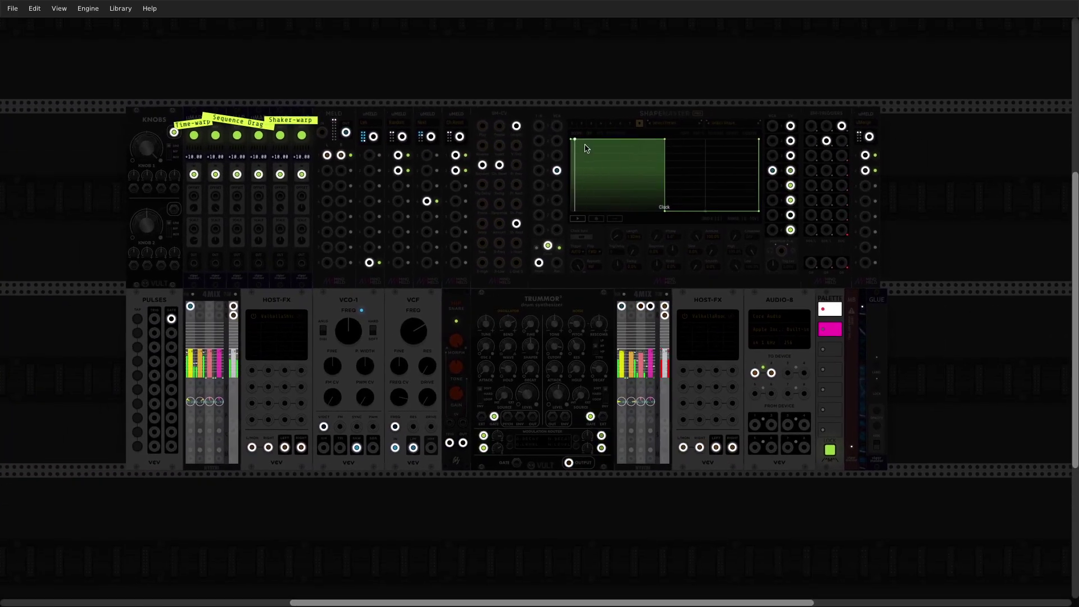
click(592, 124)
click(601, 124)
click(591, 124)
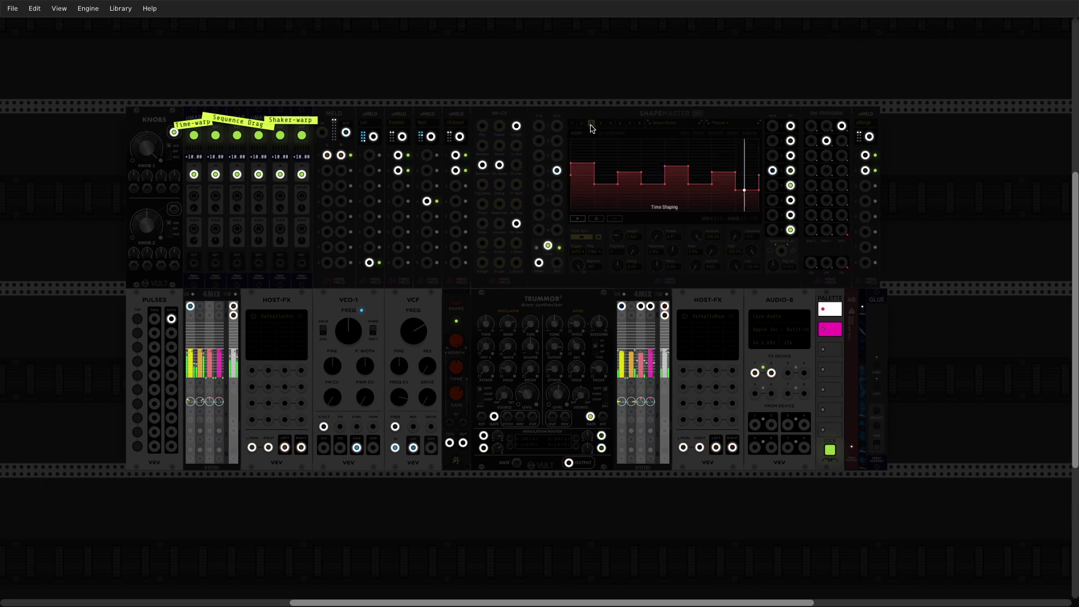
scroll(617, 227, up, 3)
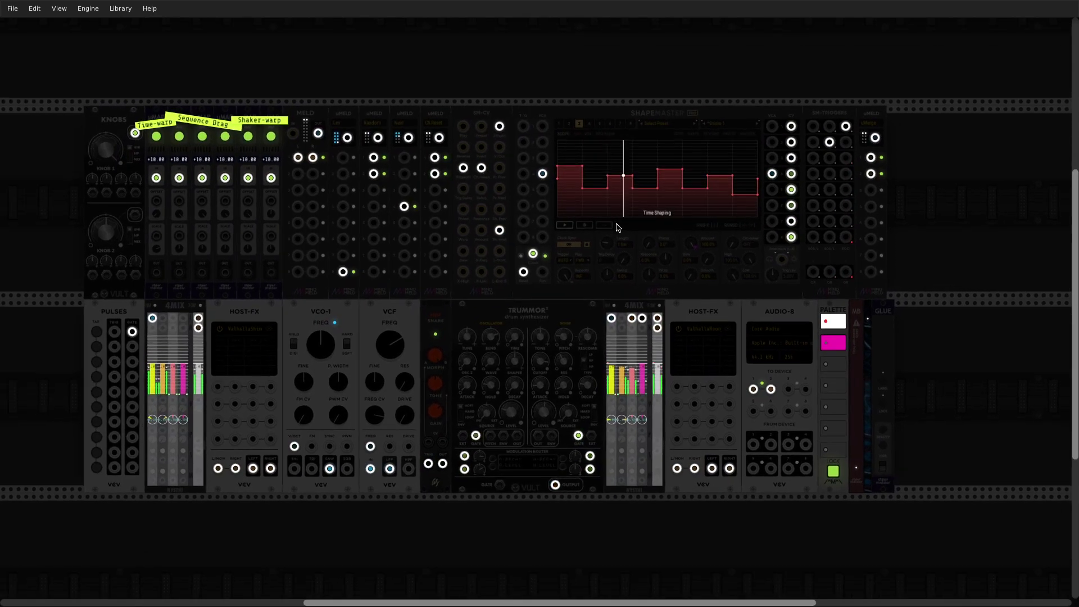